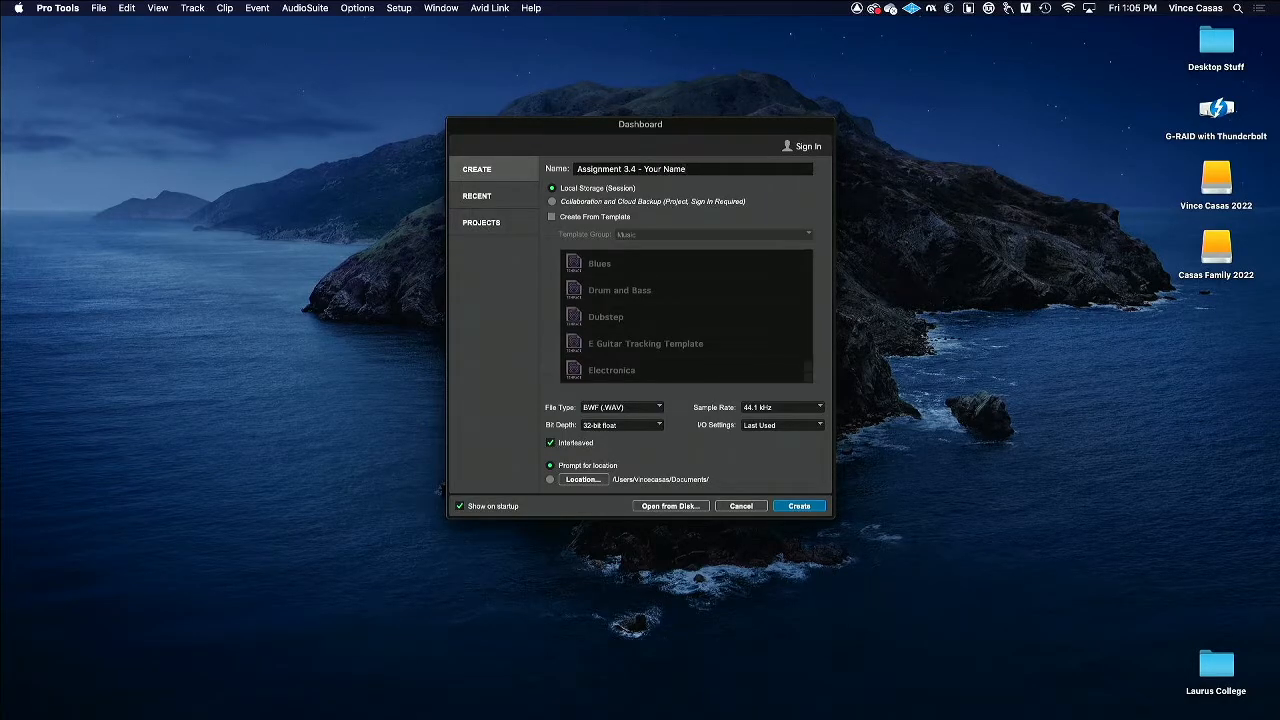
Create the new session in the Example Sessions folder under the name "Assignment 3.4 - Your Name V2".
key("Return")
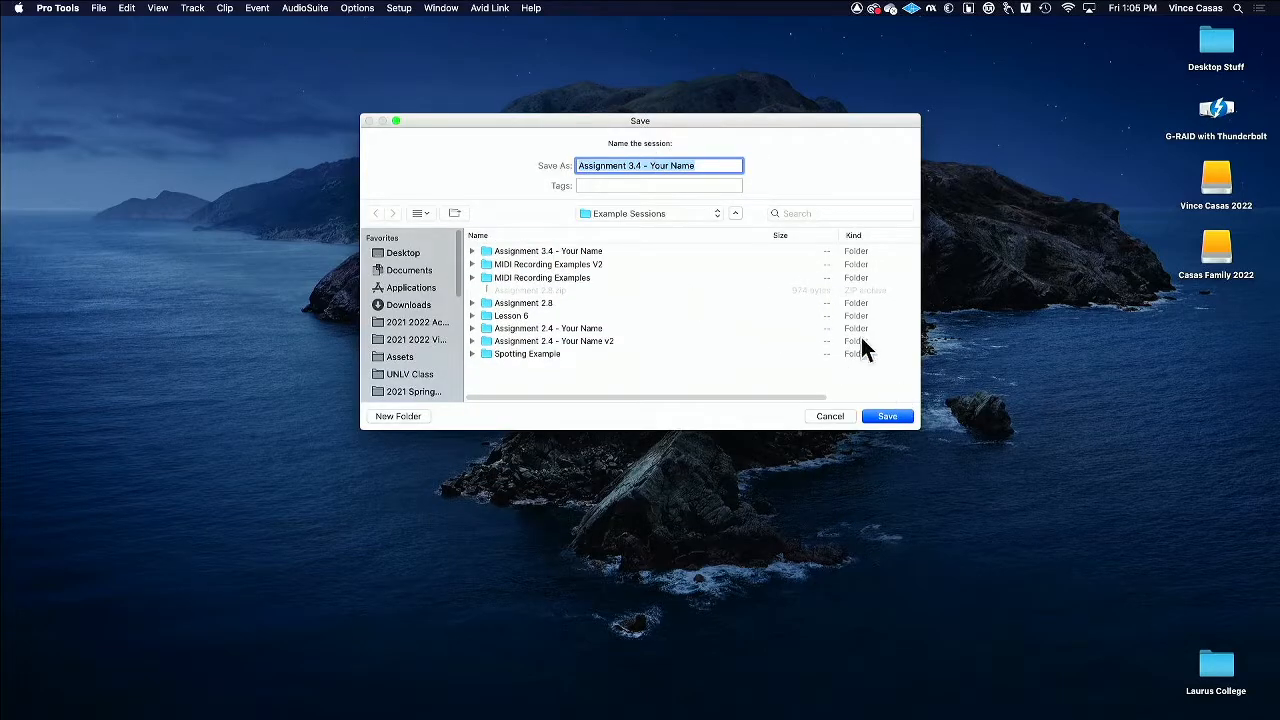
left_click(709, 165)
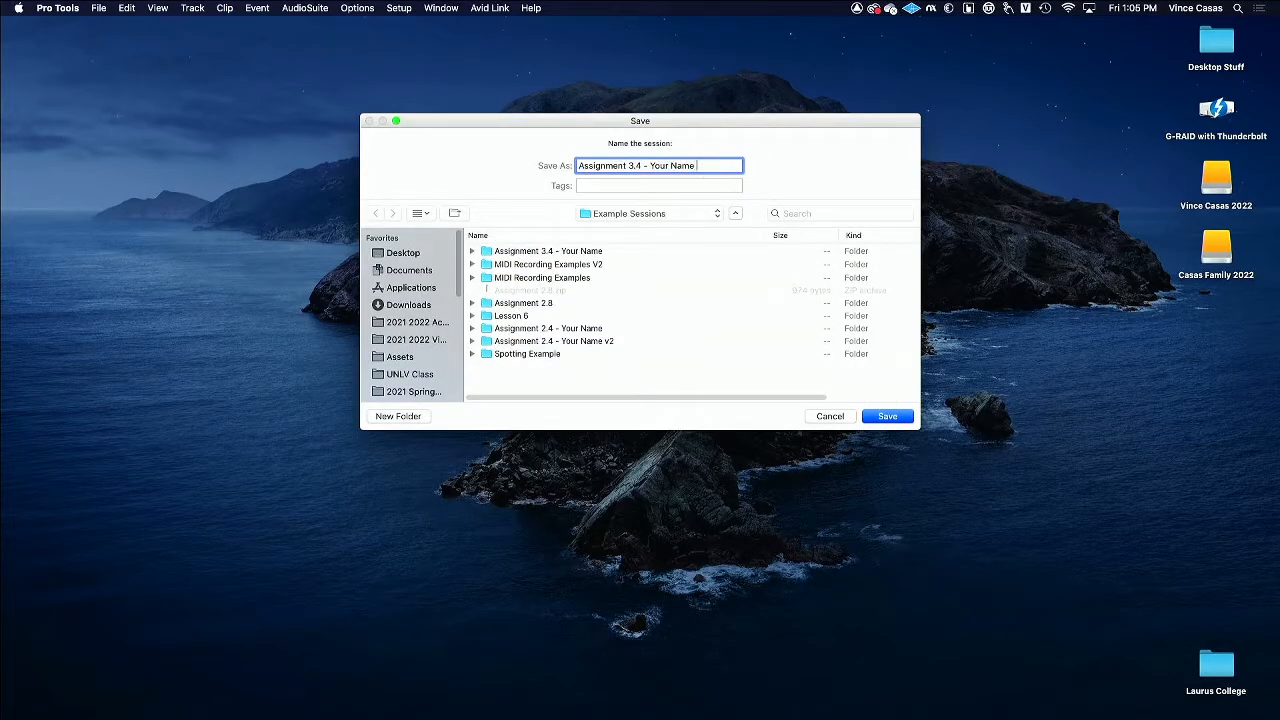
type("V2")
key("Return")
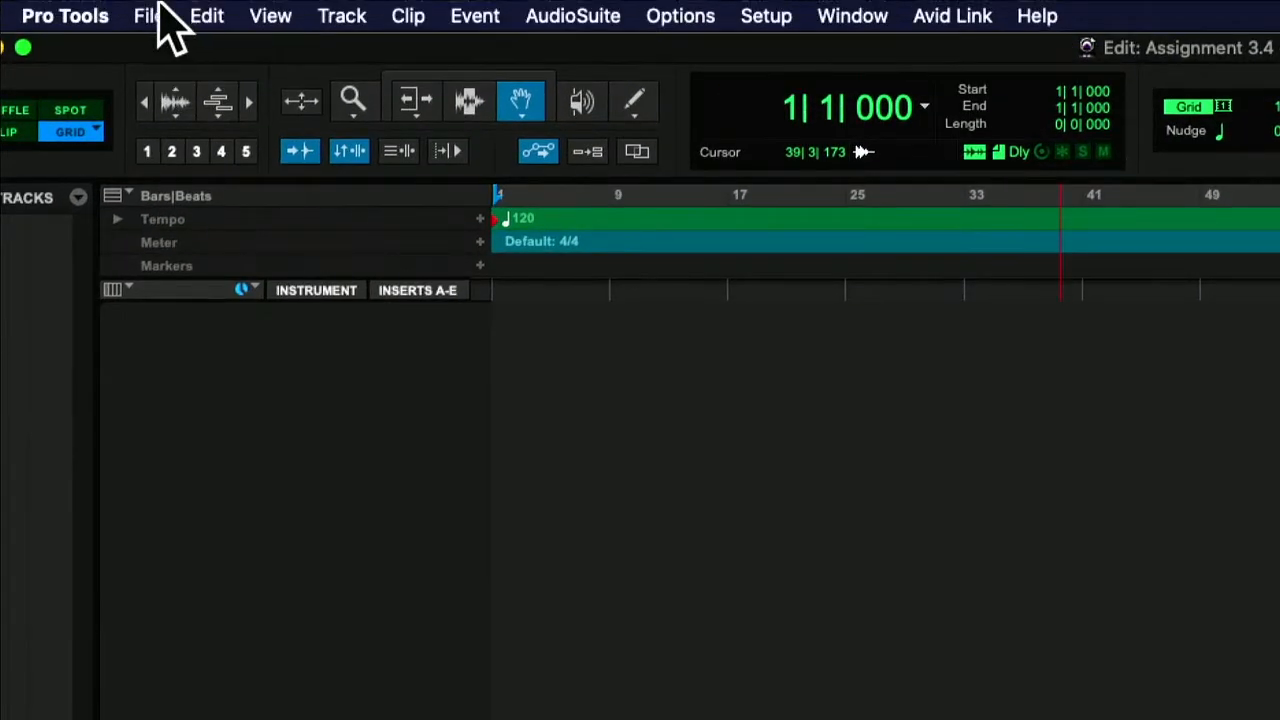
Create a click track and open its Click II plug-in from the Mix window.
left_click(338, 16)
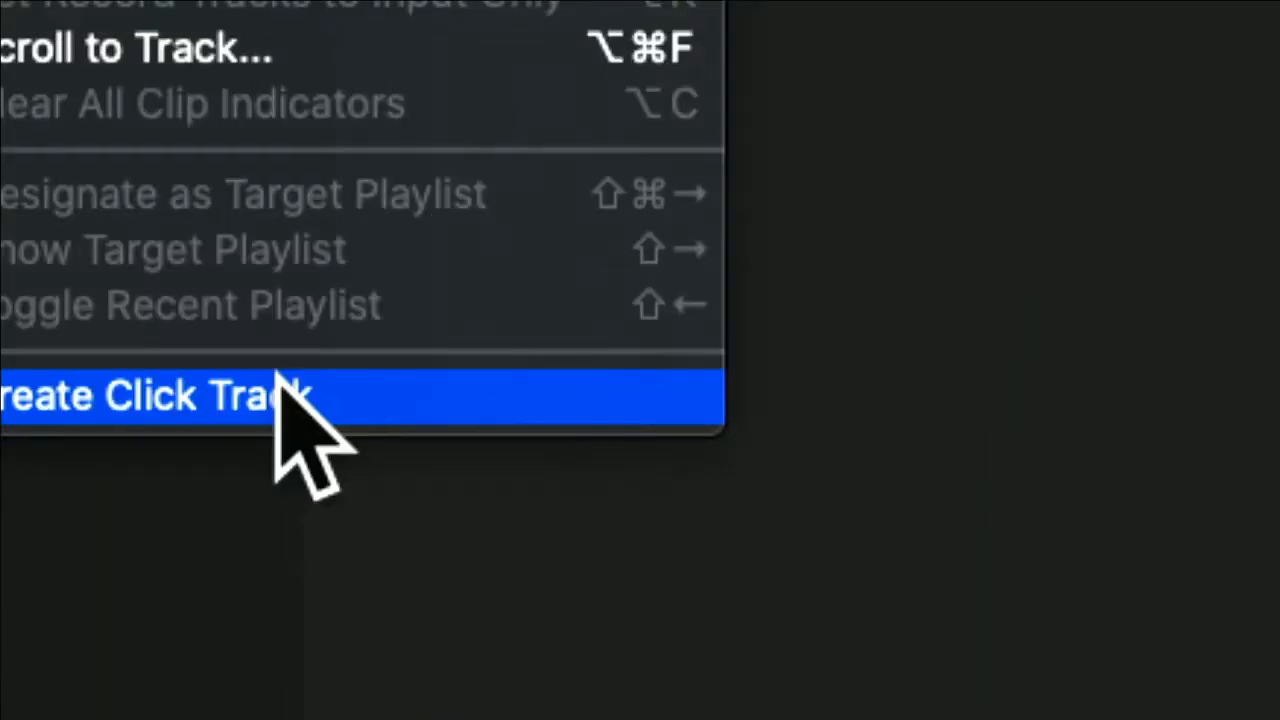
left_click(279, 385)
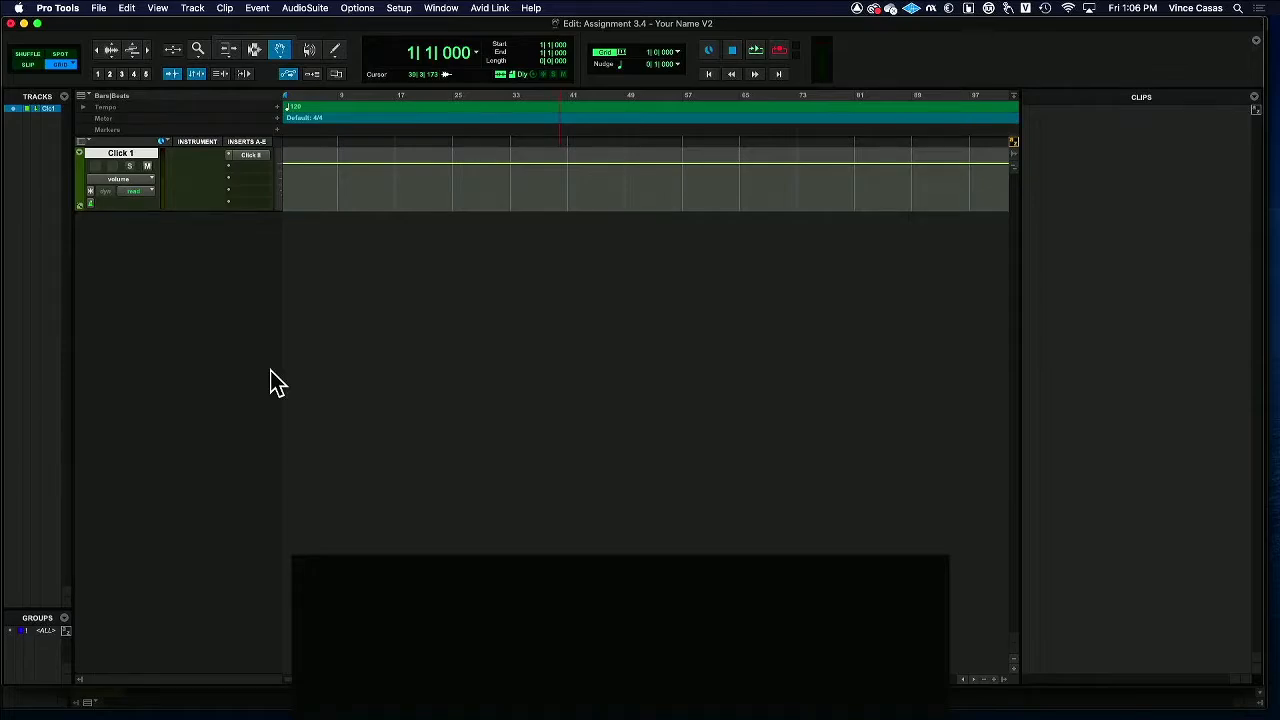
key("ctrl+equal")
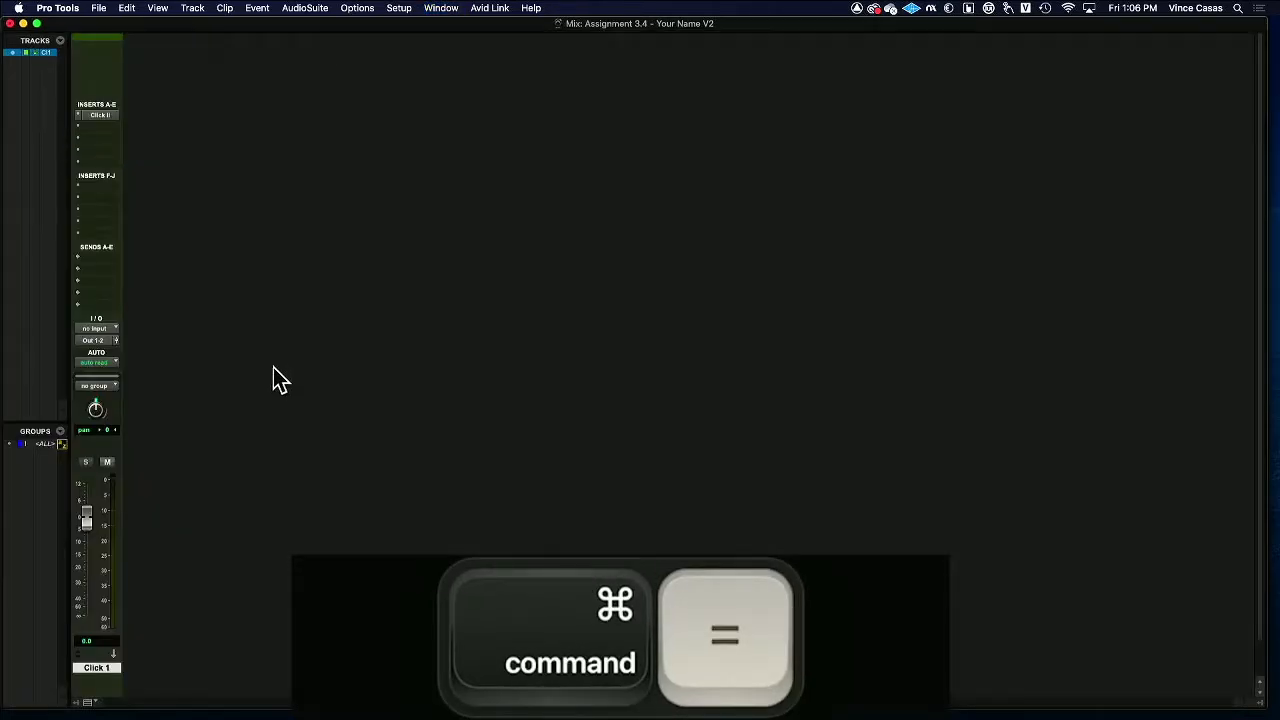
left_click(97, 116)
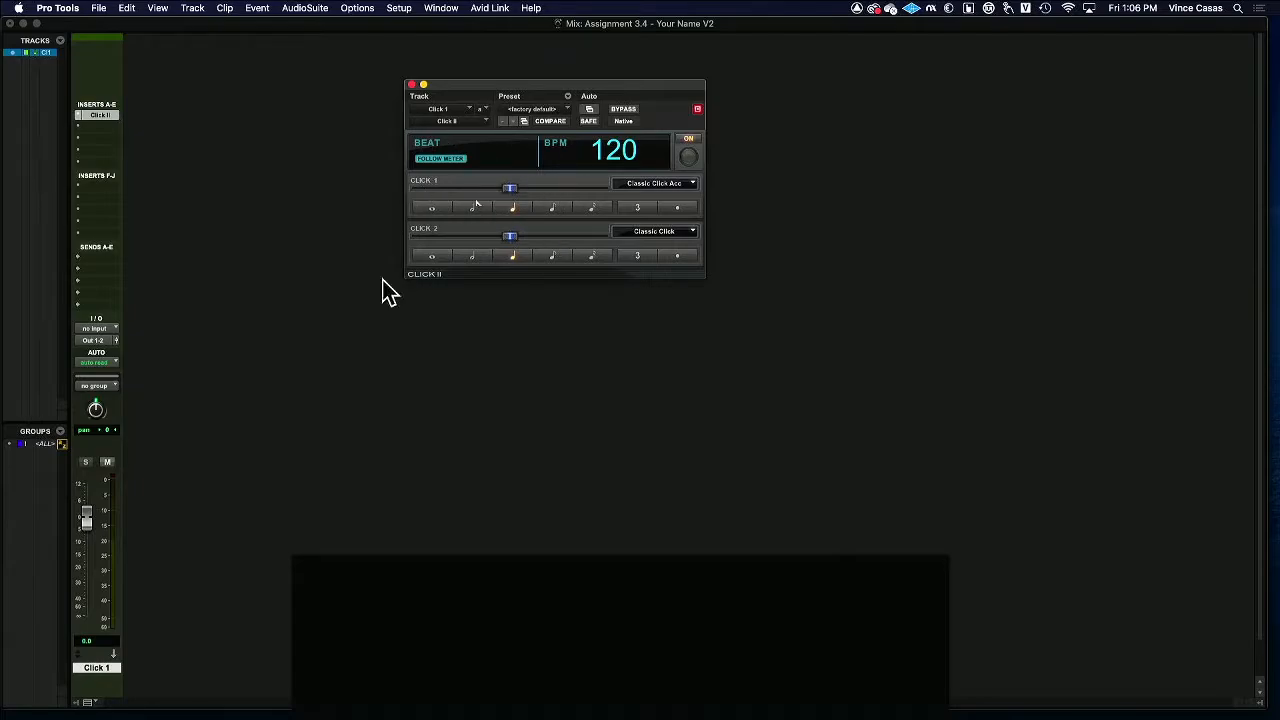
Lower the Click 1 track's volume to about -10.7 dB, then return to the Edit window and close the Click II plug-in.
left_click_drag(86, 516, 91, 550)
key("super")
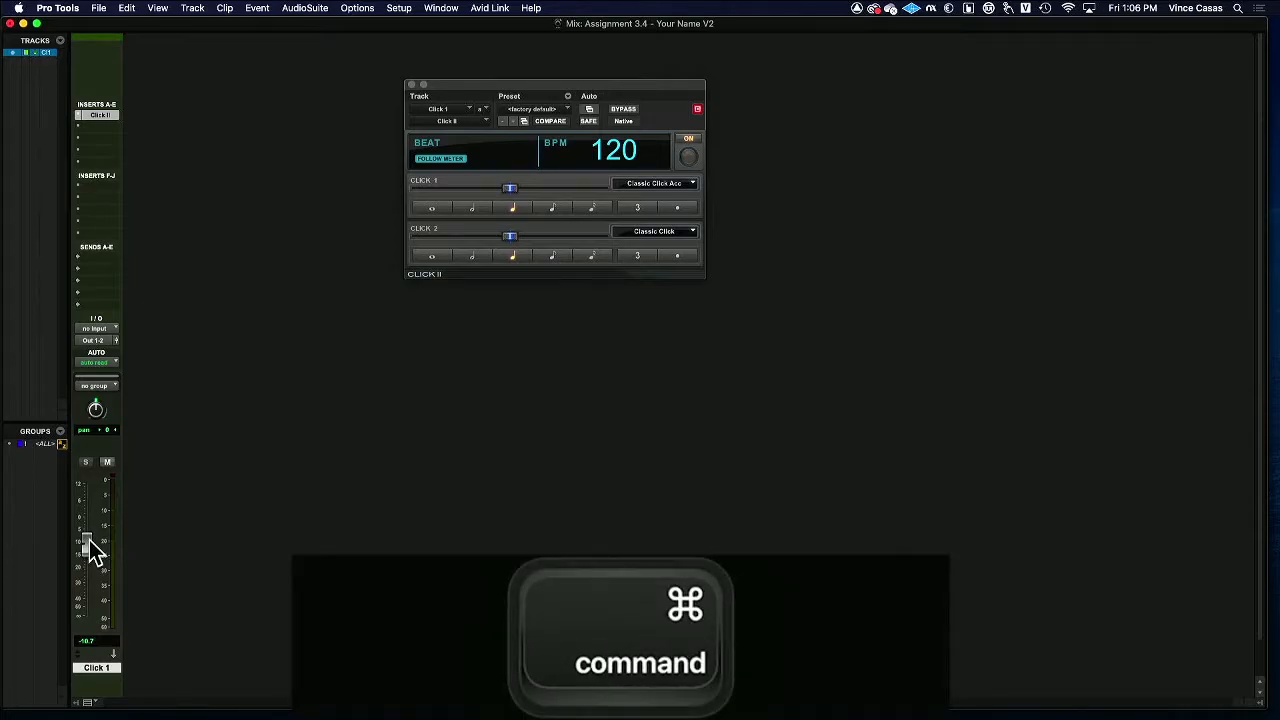
key("super+equal")
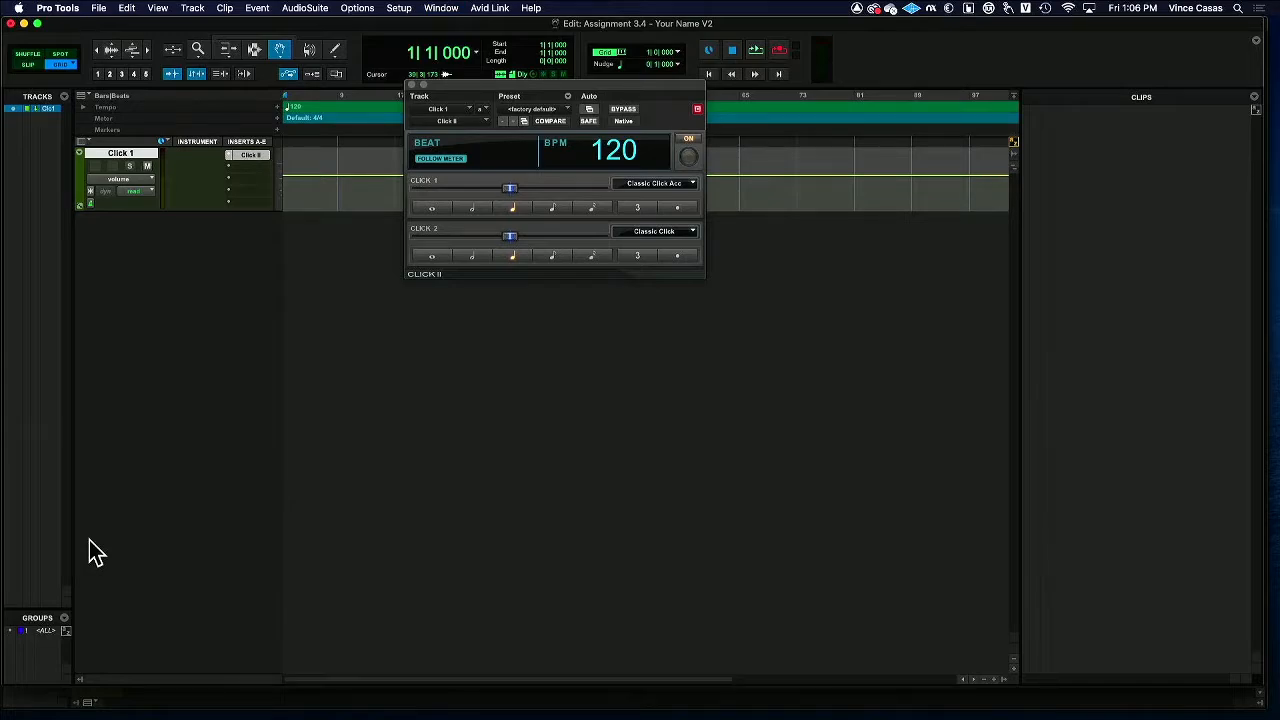
left_click(411, 84)
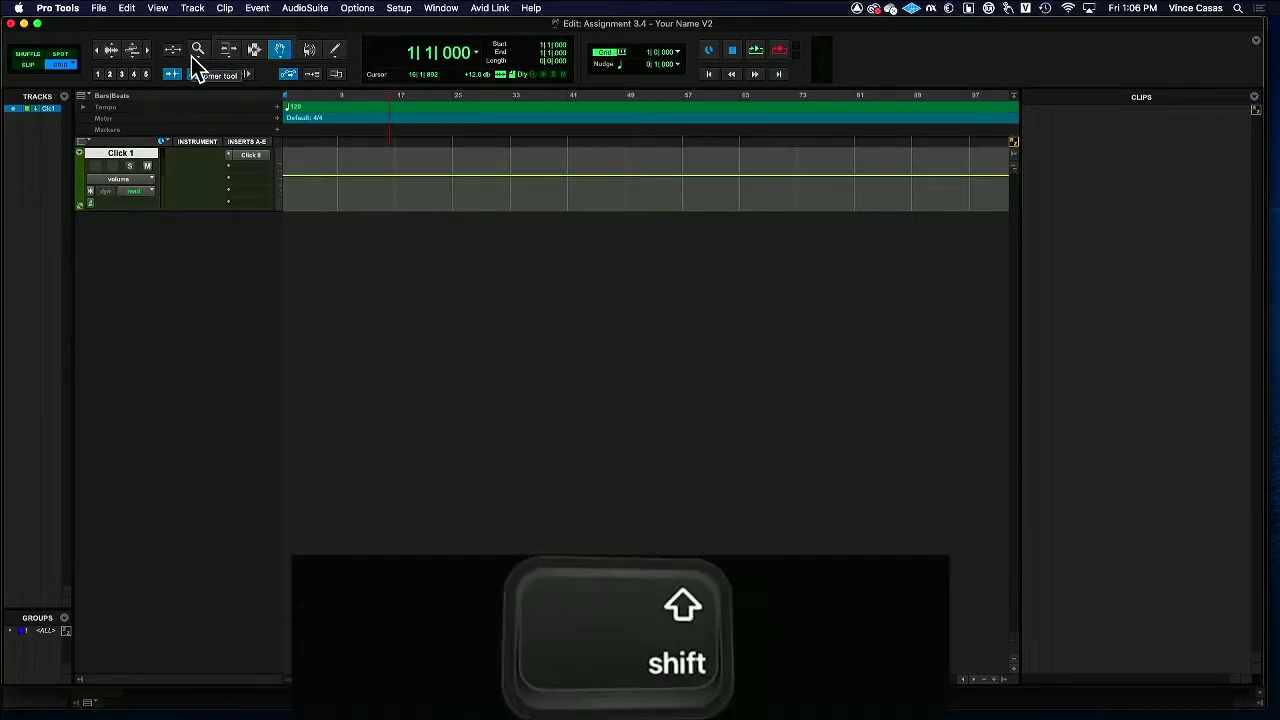
Try to create a stereo Instrument track in ticks named "Synth".
key("ctrl+shift+super+n")
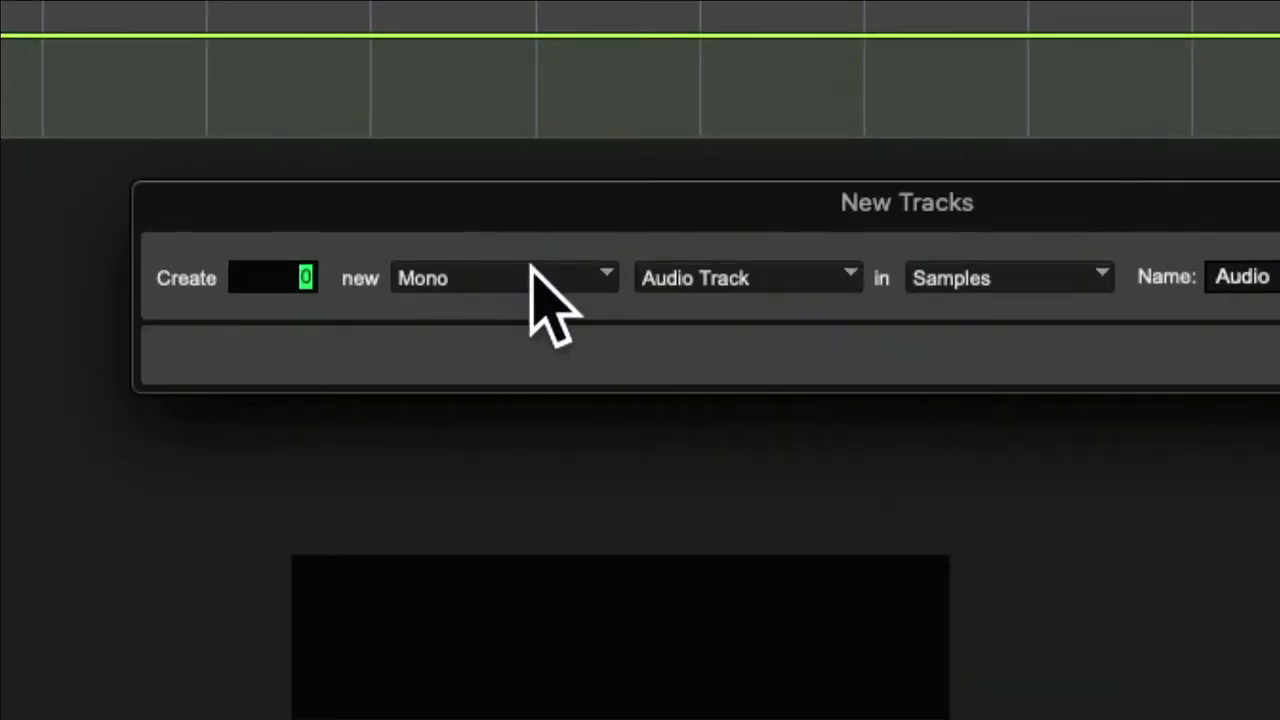
left_click(508, 259)
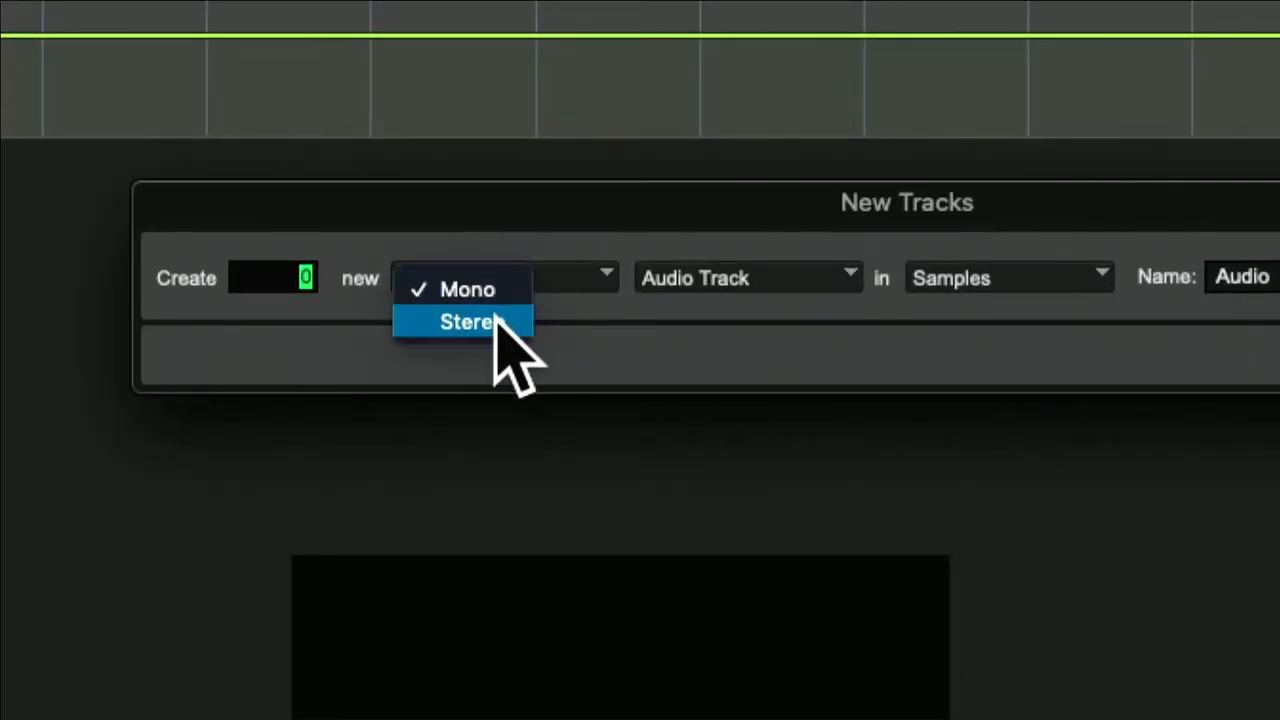
left_click(497, 322)
left_click(735, 276)
left_click(797, 437)
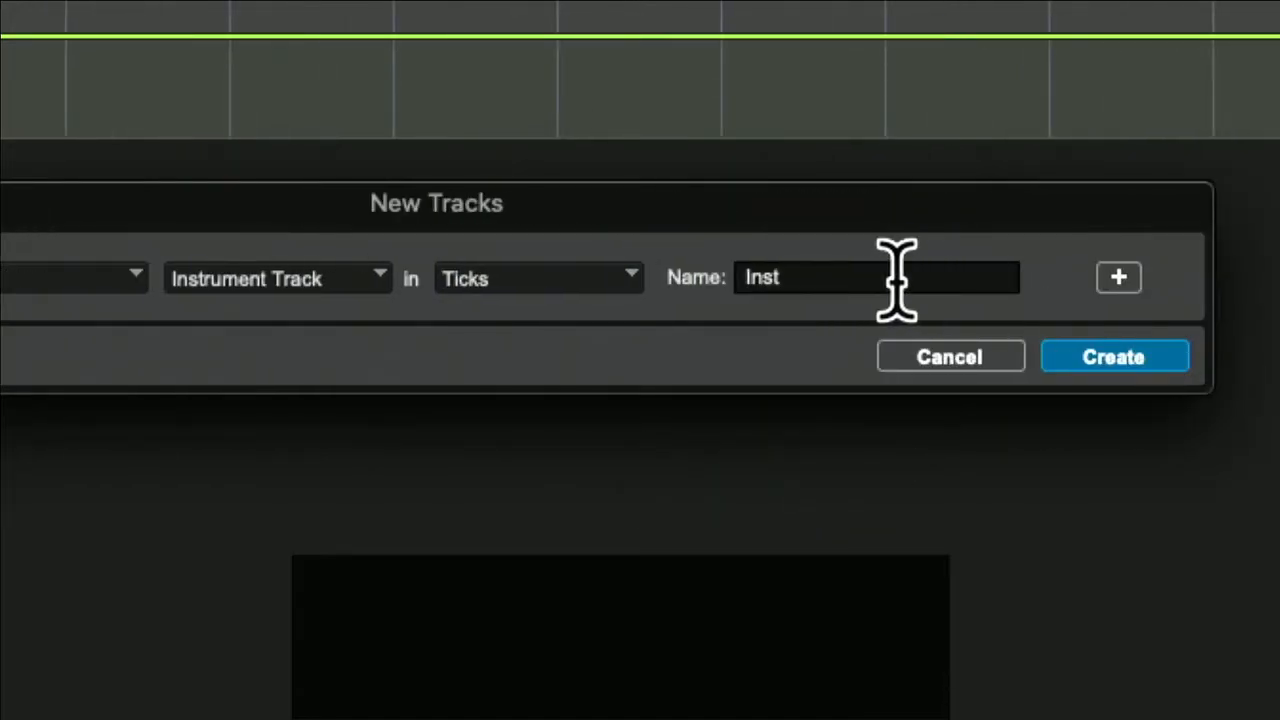
left_click(890, 282)
double_click(890, 282)
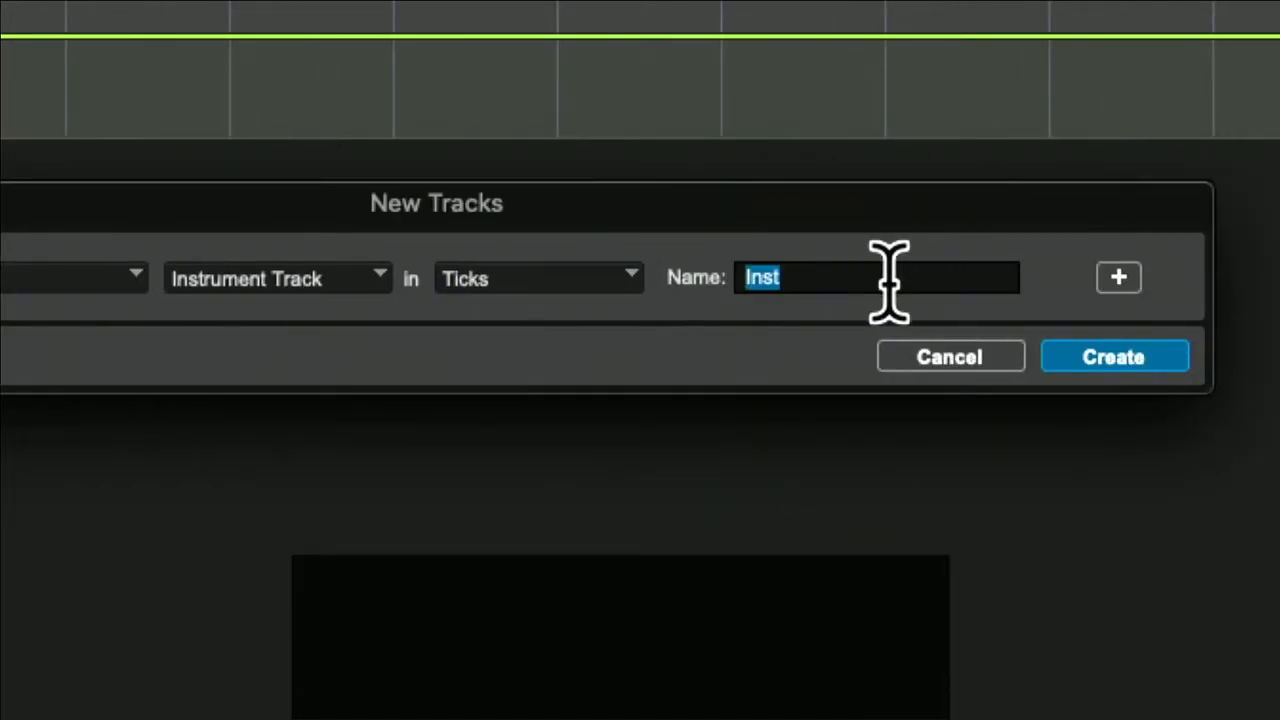
type("Synth")
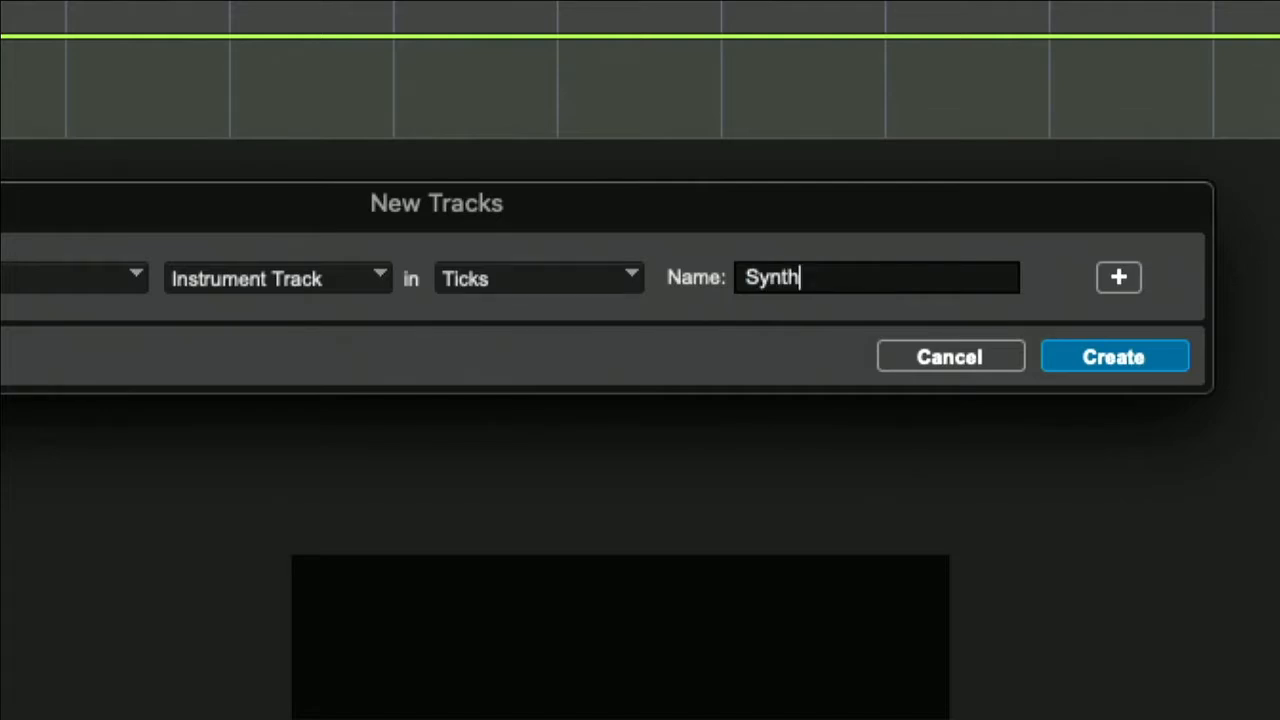
key("Return")
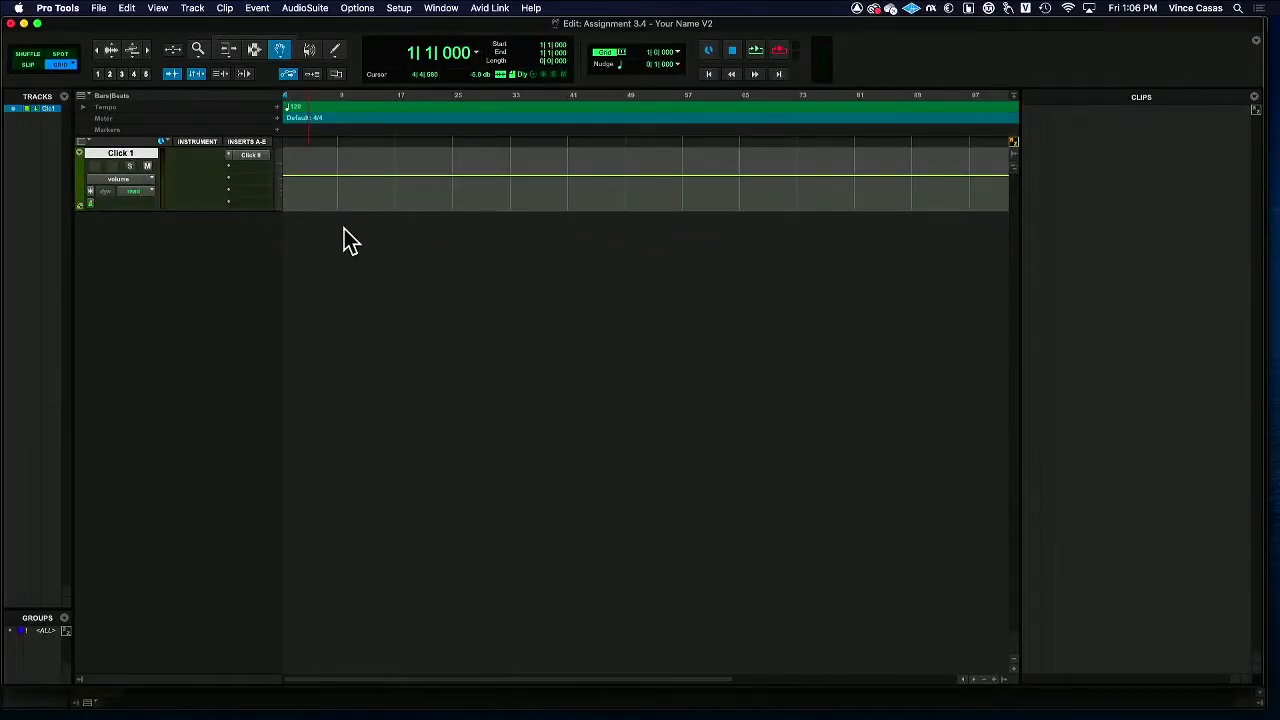
Add one new stereo Instrument track with a ticks timebase, named "Synth".
key("super+shift+n")
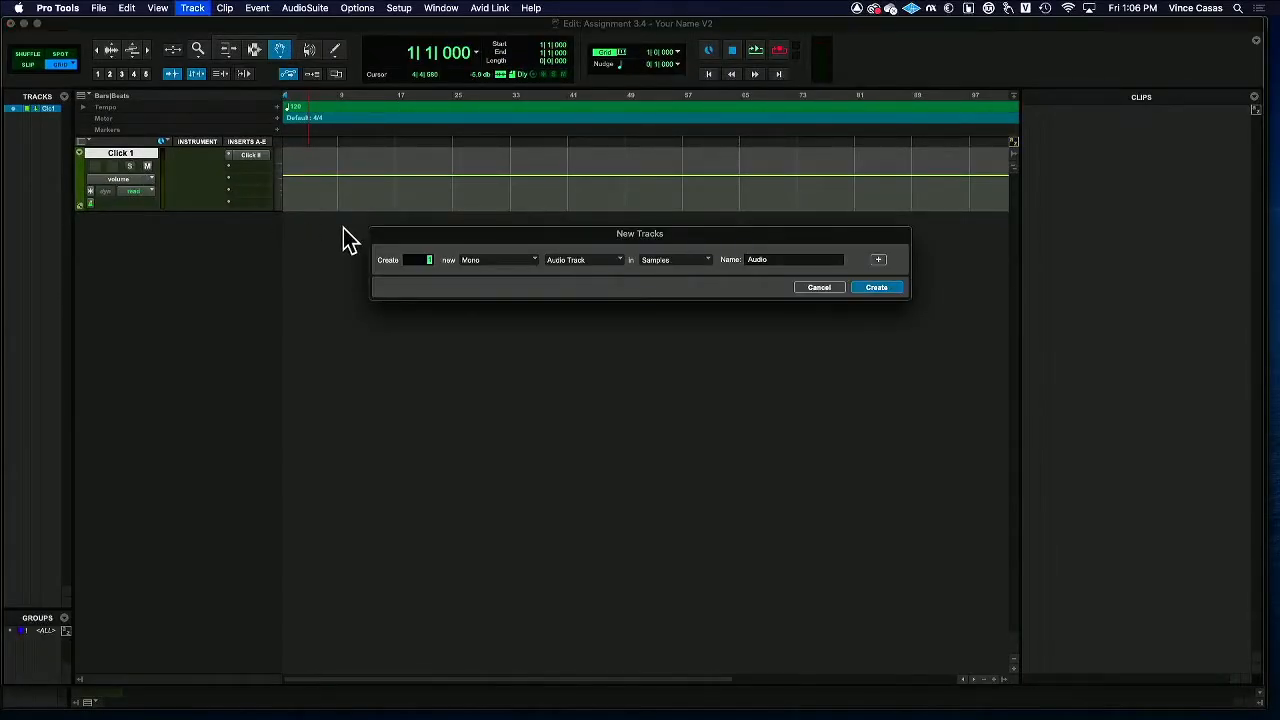
left_click(466, 263)
left_click(503, 284)
left_click(621, 264)
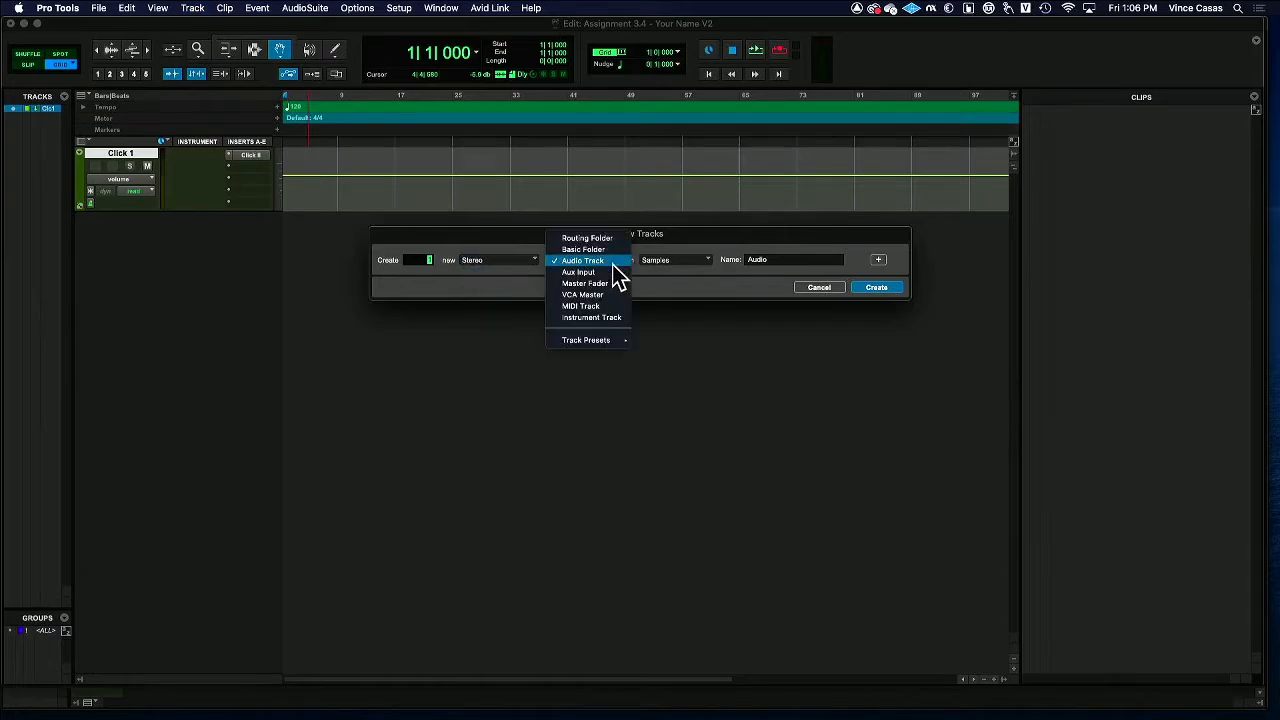
left_click(609, 317)
double_click(778, 259)
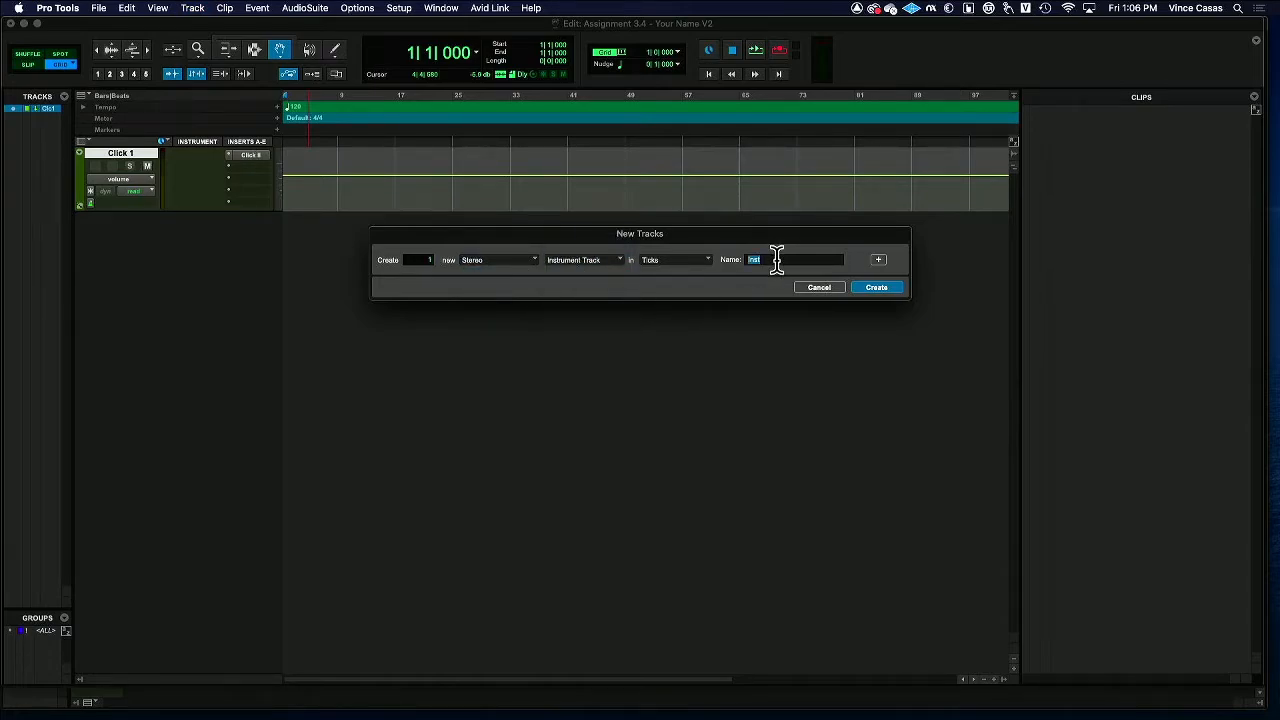
type("Synth")
key("Return")
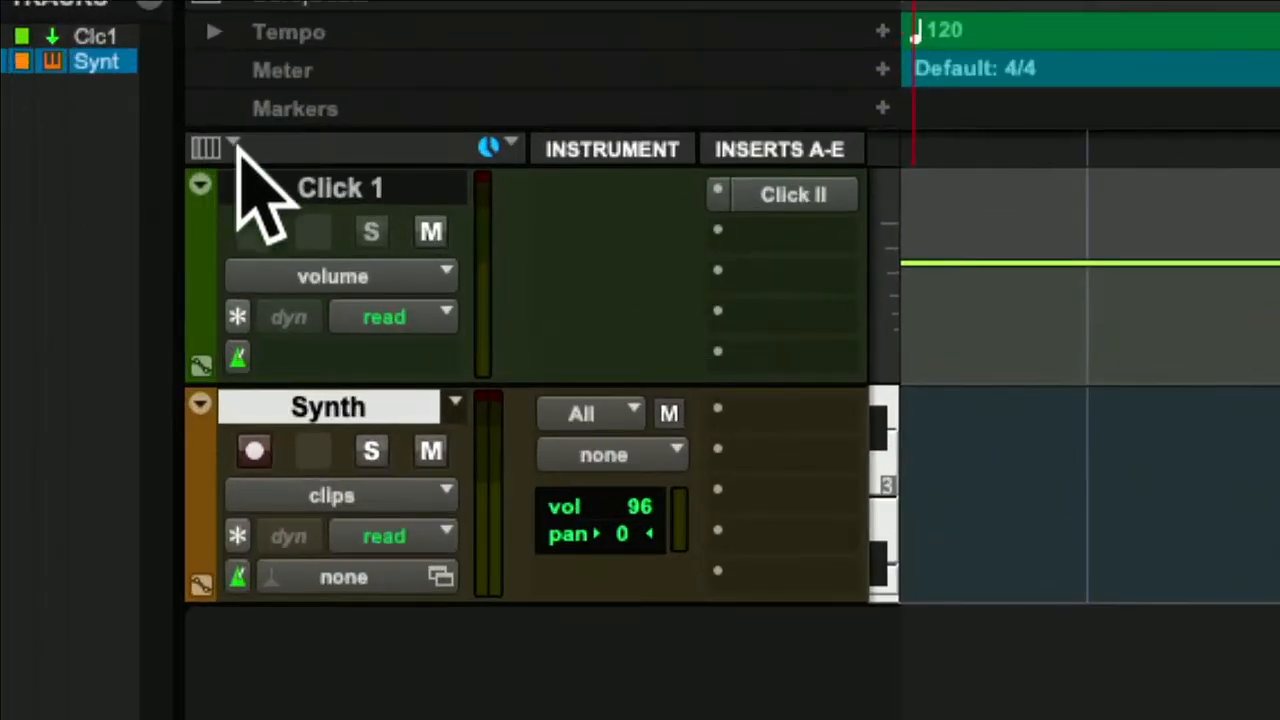
Check that the Instrument and Inserts A-E columns are enabled in the Edit window view.
left_click(213, 145)
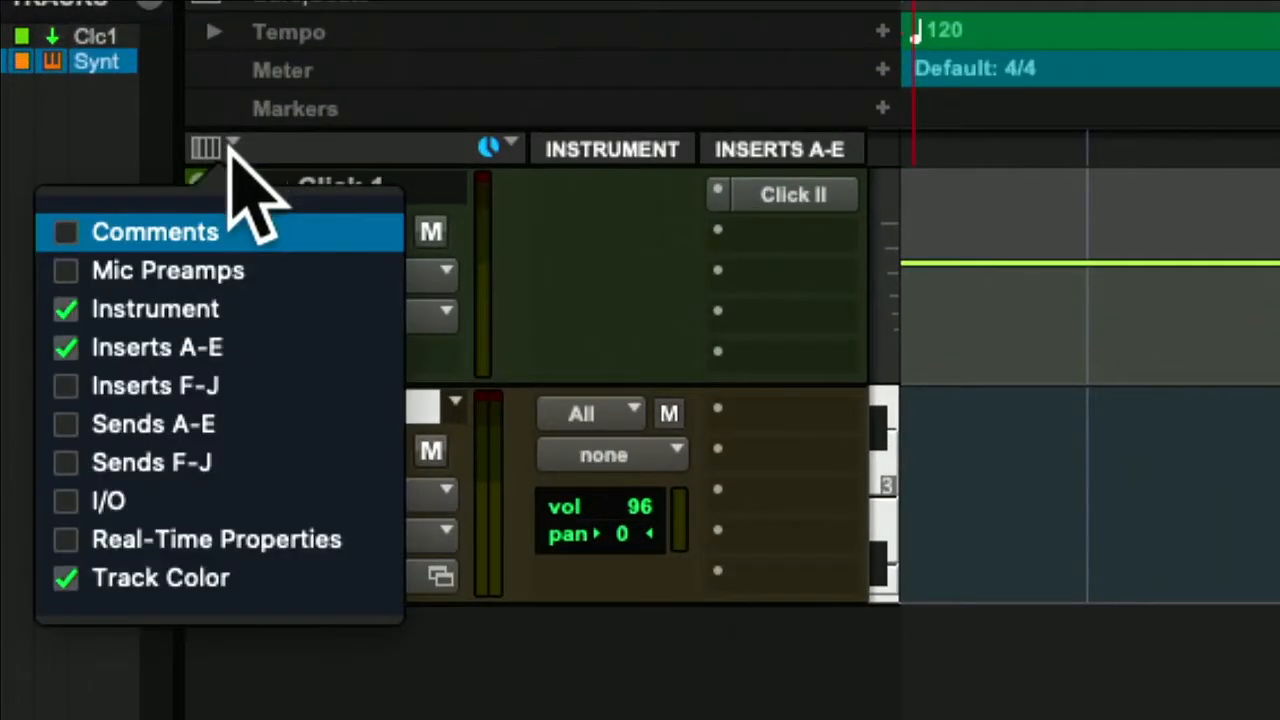
left_click(70, 316)
left_click(66, 309)
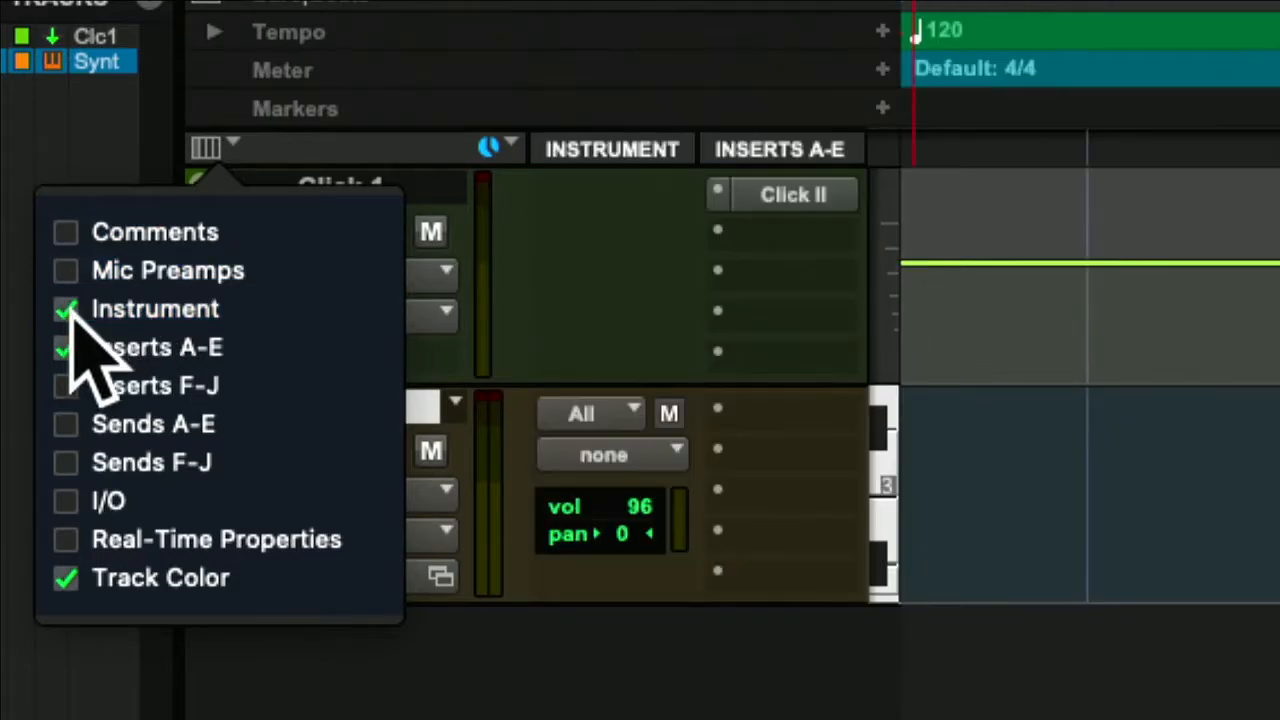
left_click(66, 347)
left_click(66, 347)
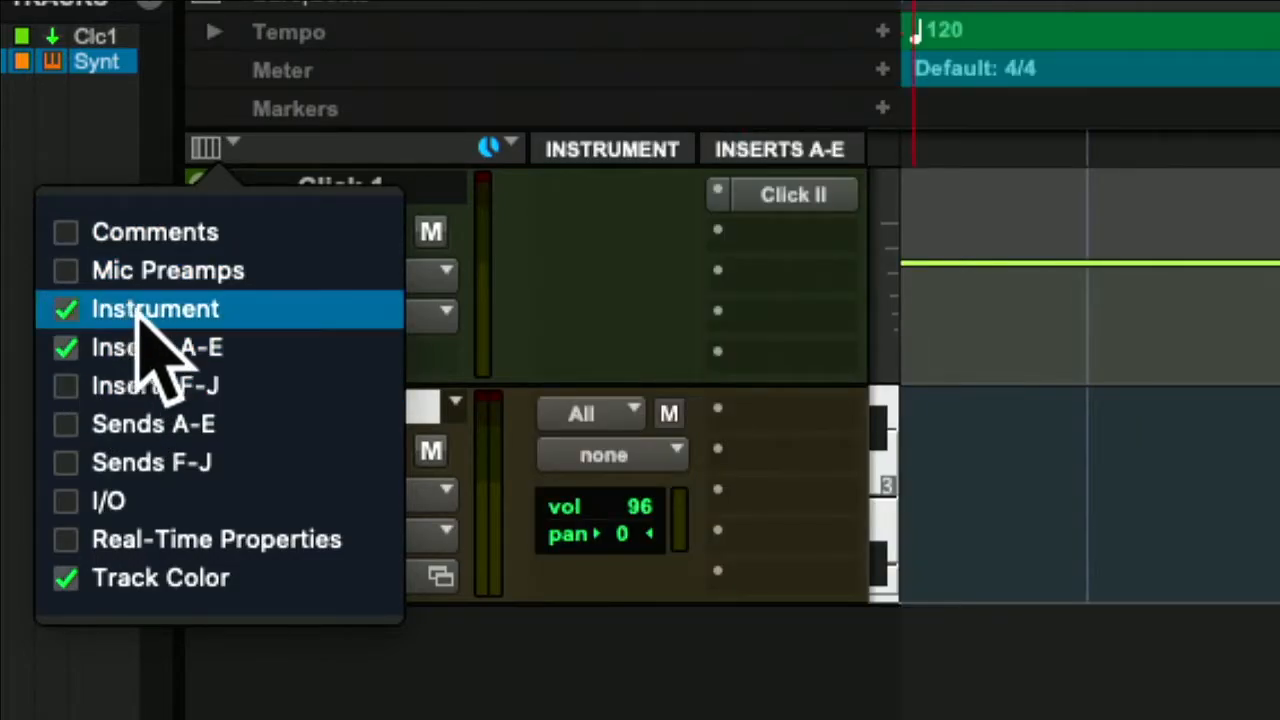
left_click(277, 145)
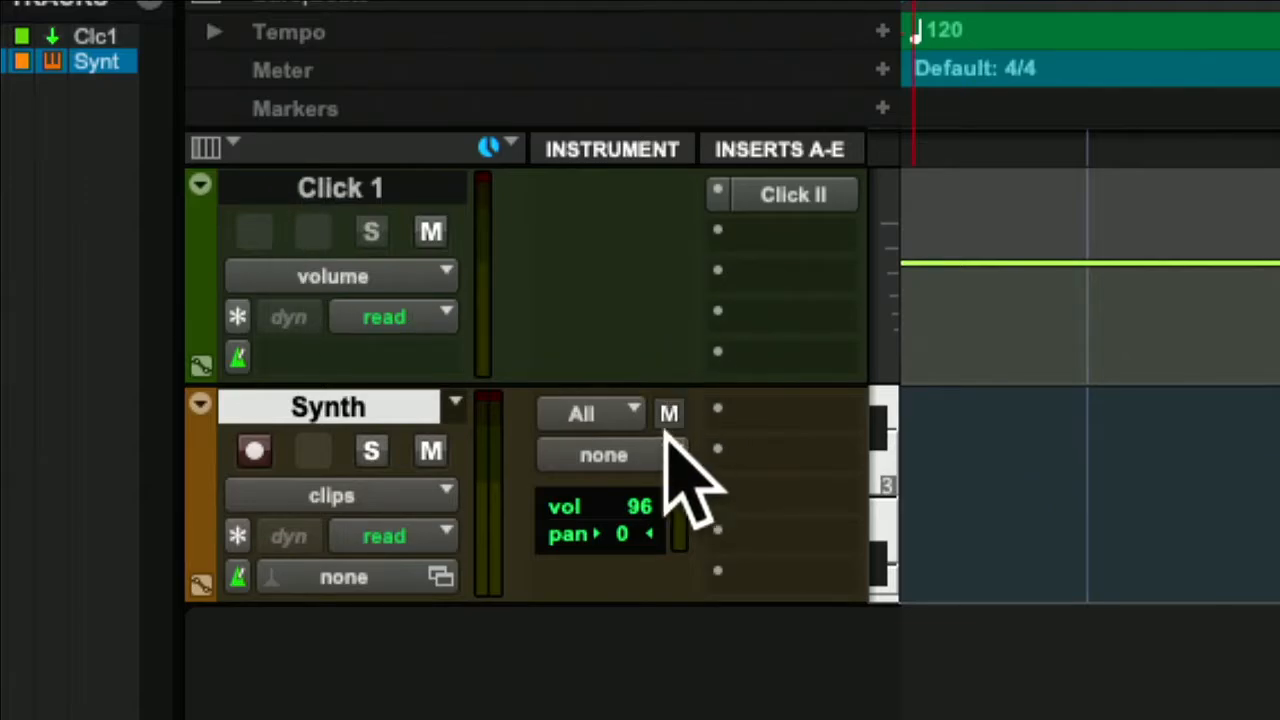
Keep the Synth track's MIDI input on All and insert the multichannel Vacuum (stereo) instrument plug-in, closing its window.
left_click(627, 412)
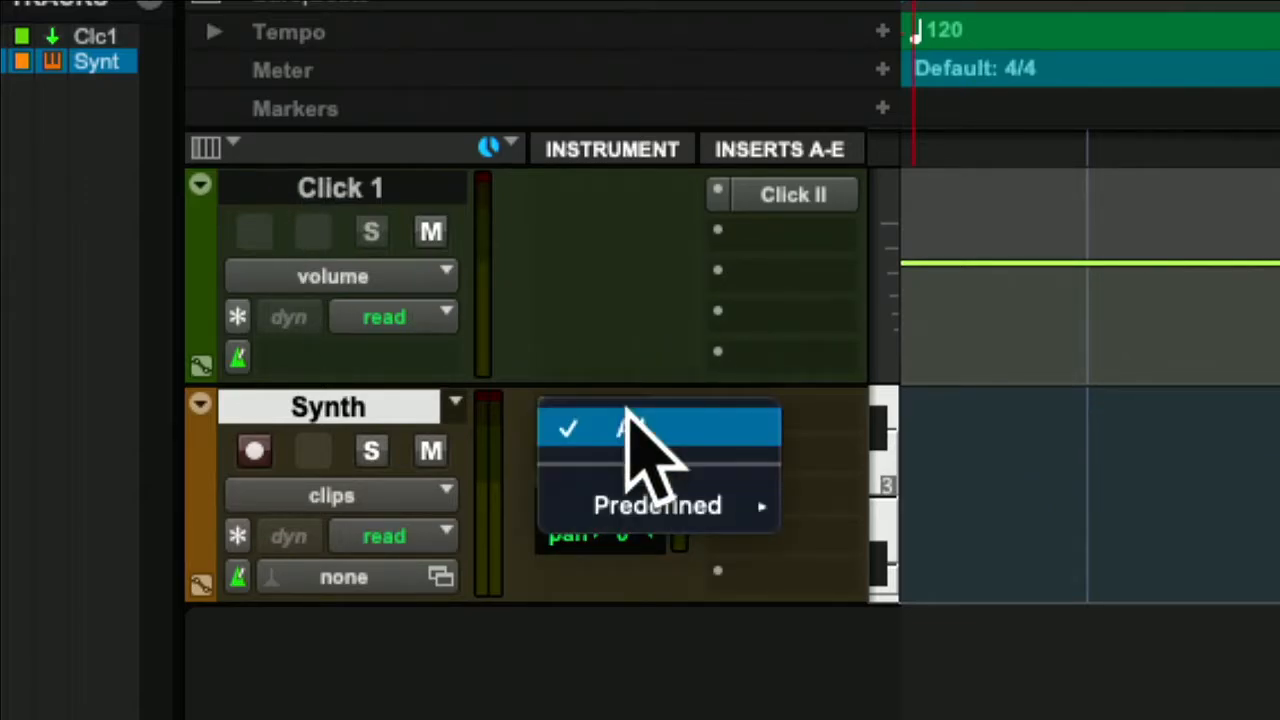
left_click(745, 432)
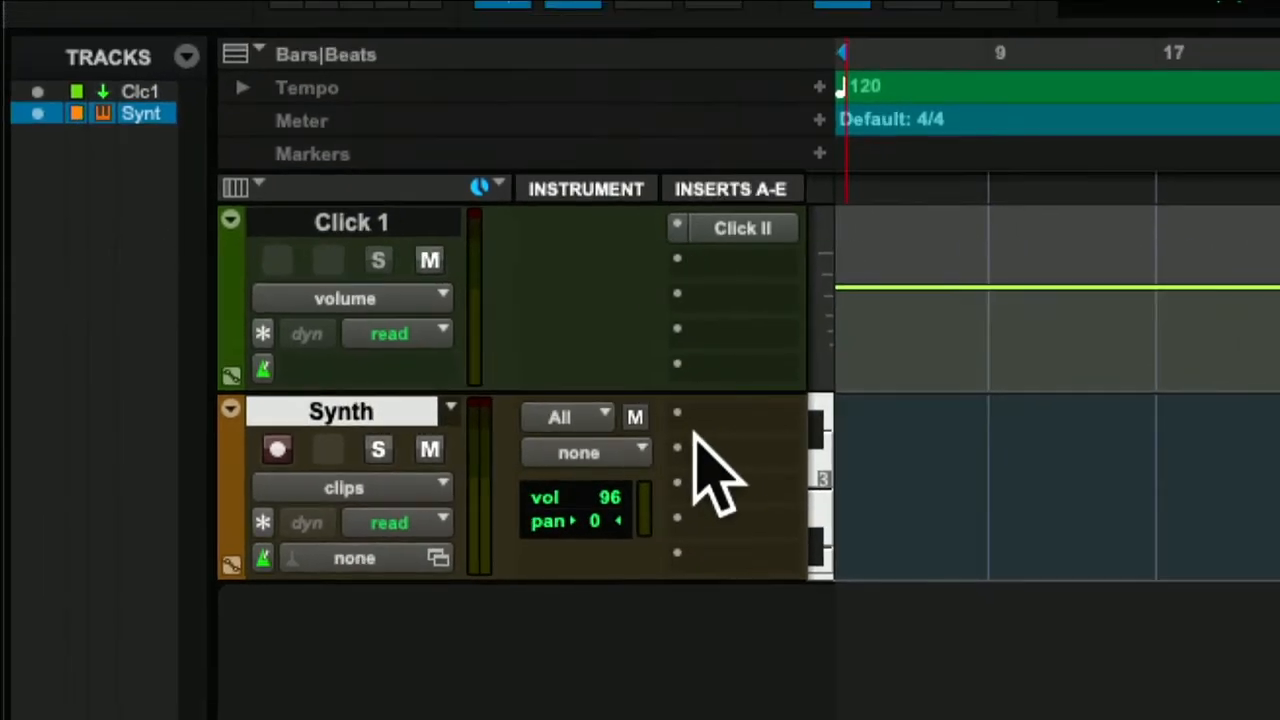
left_click(679, 420)
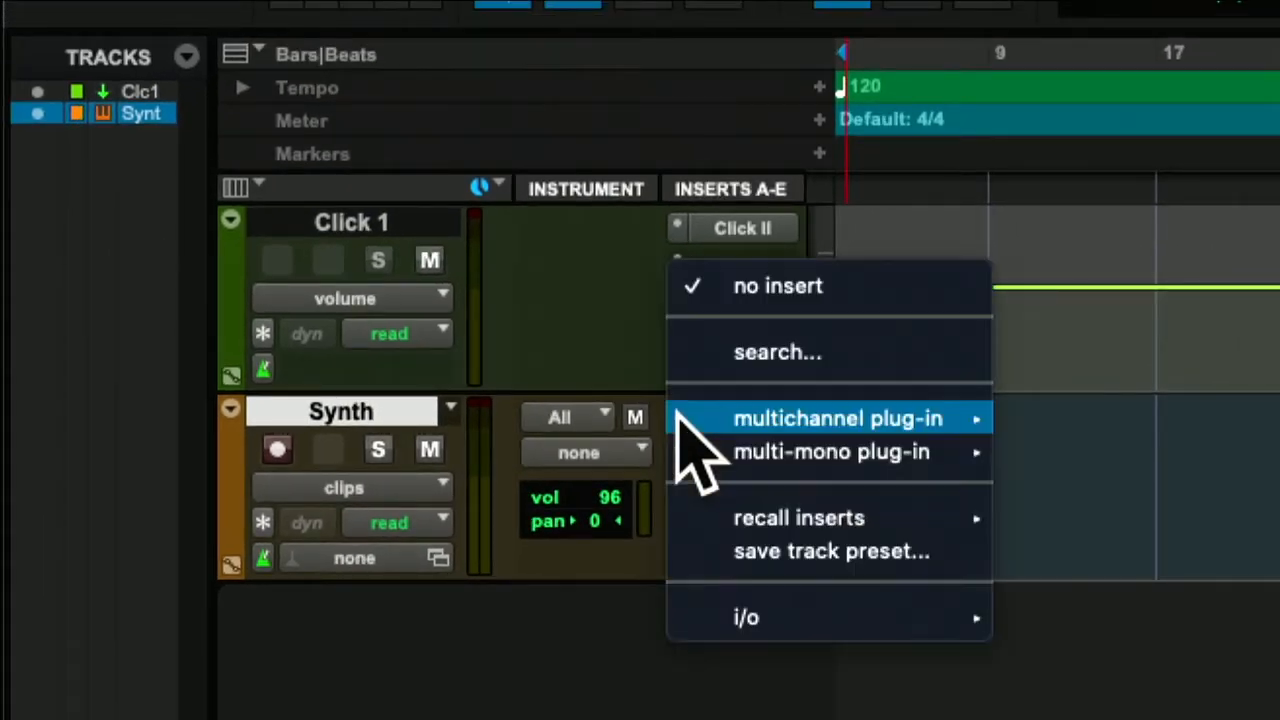
mouse_move(766, 410)
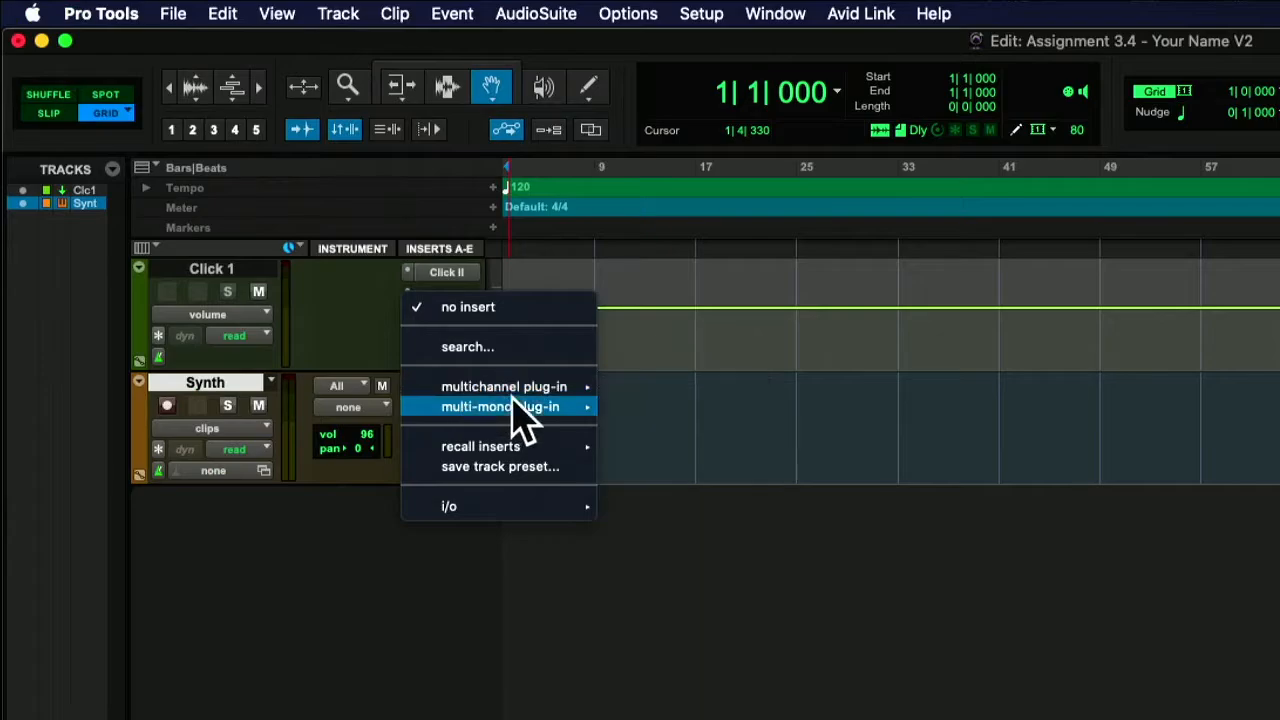
mouse_move(755, 605)
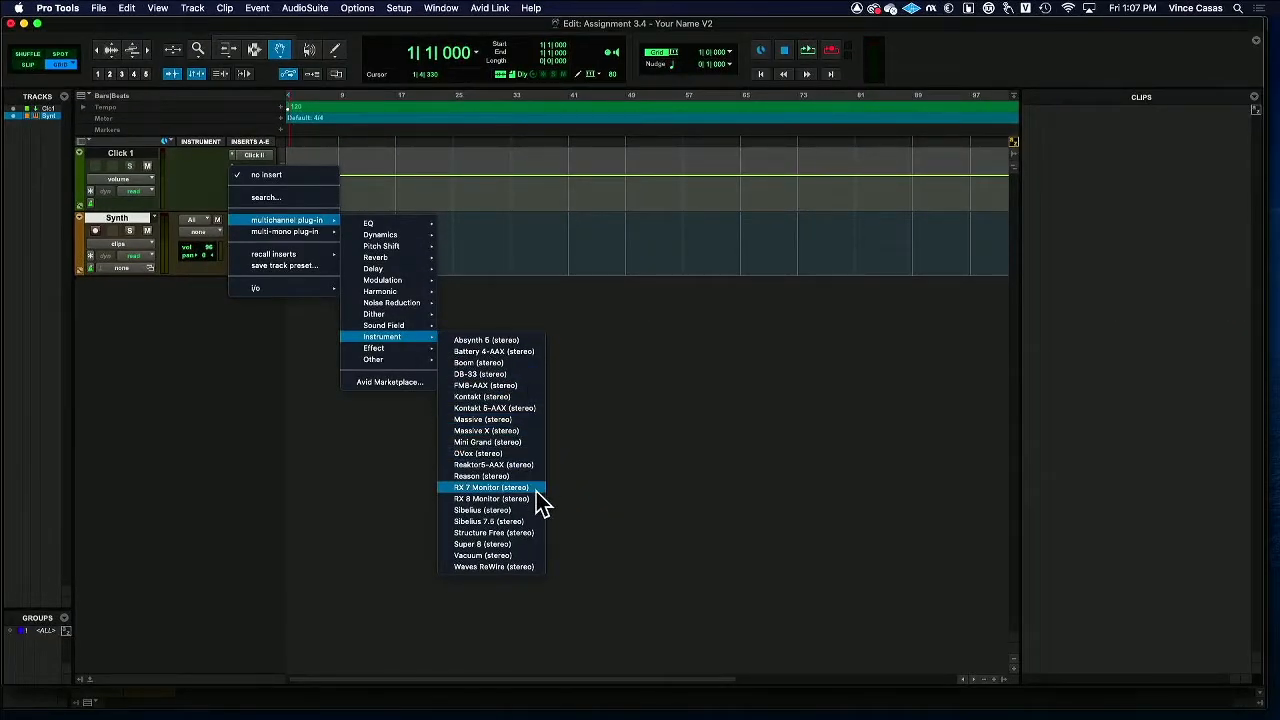
left_click(514, 556)
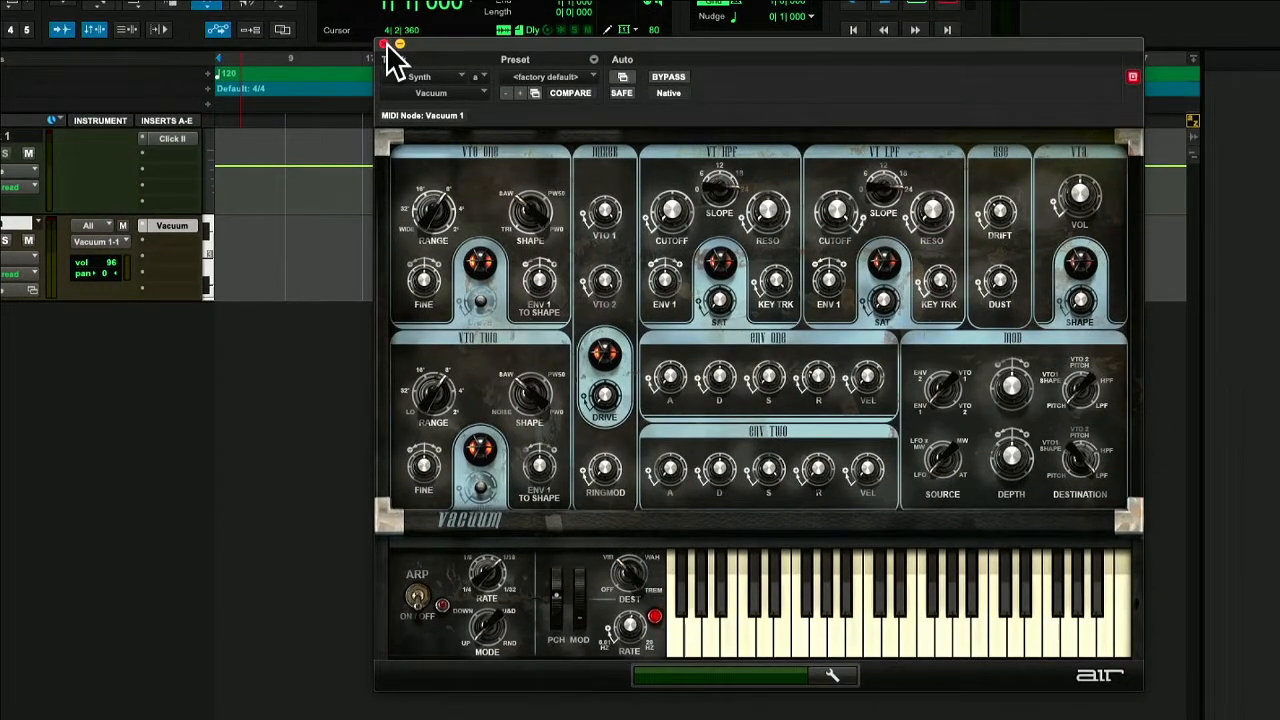
left_click(385, 46)
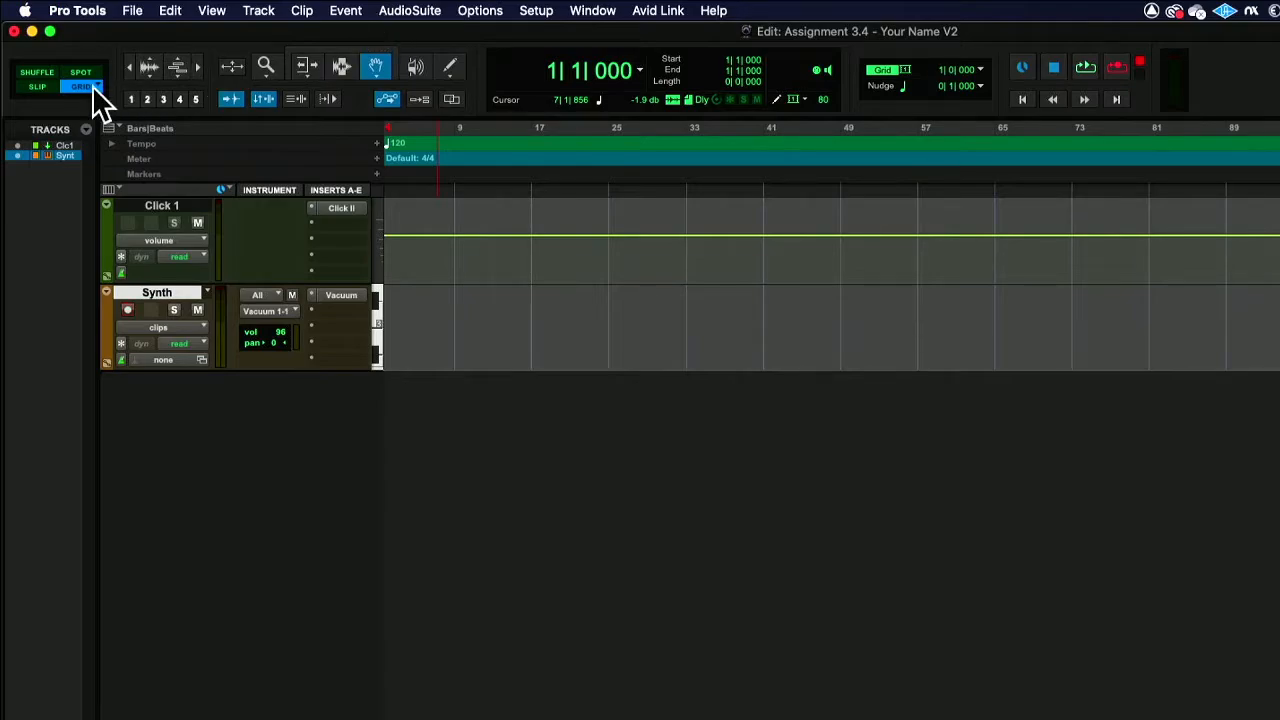
Set the edit mode to Grid and the main counter to Bars|Beats.
left_click(78, 87)
left_click(78, 87)
left_click(638, 72)
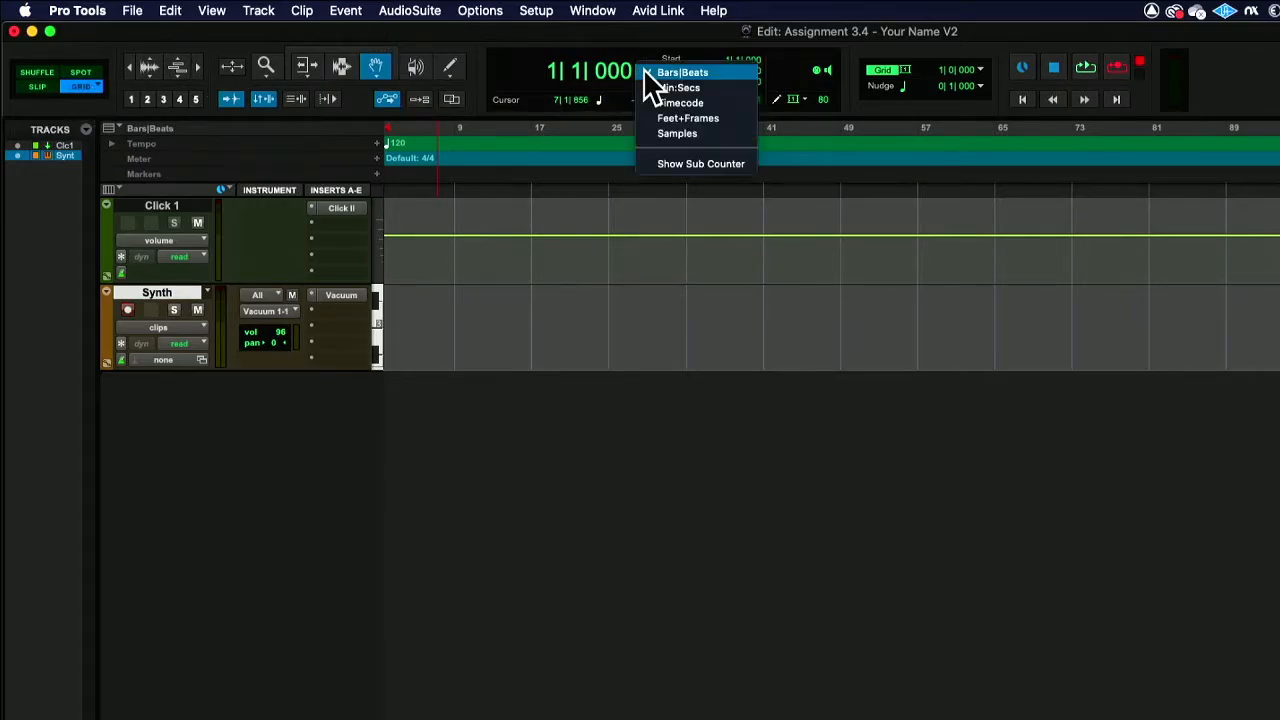
left_click(650, 73)
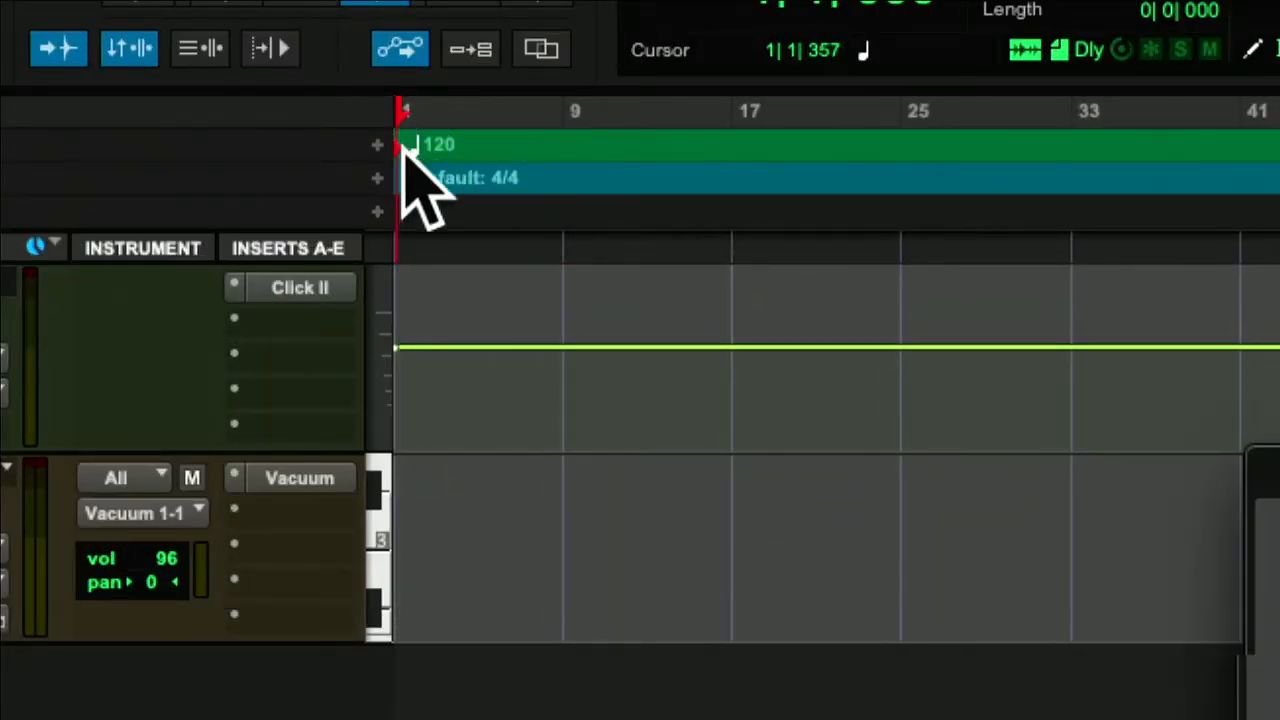
Set the tempo at the start of the song to 130 BPM by tapping in the beat at quarter-note resolution.
double_click(404, 148)
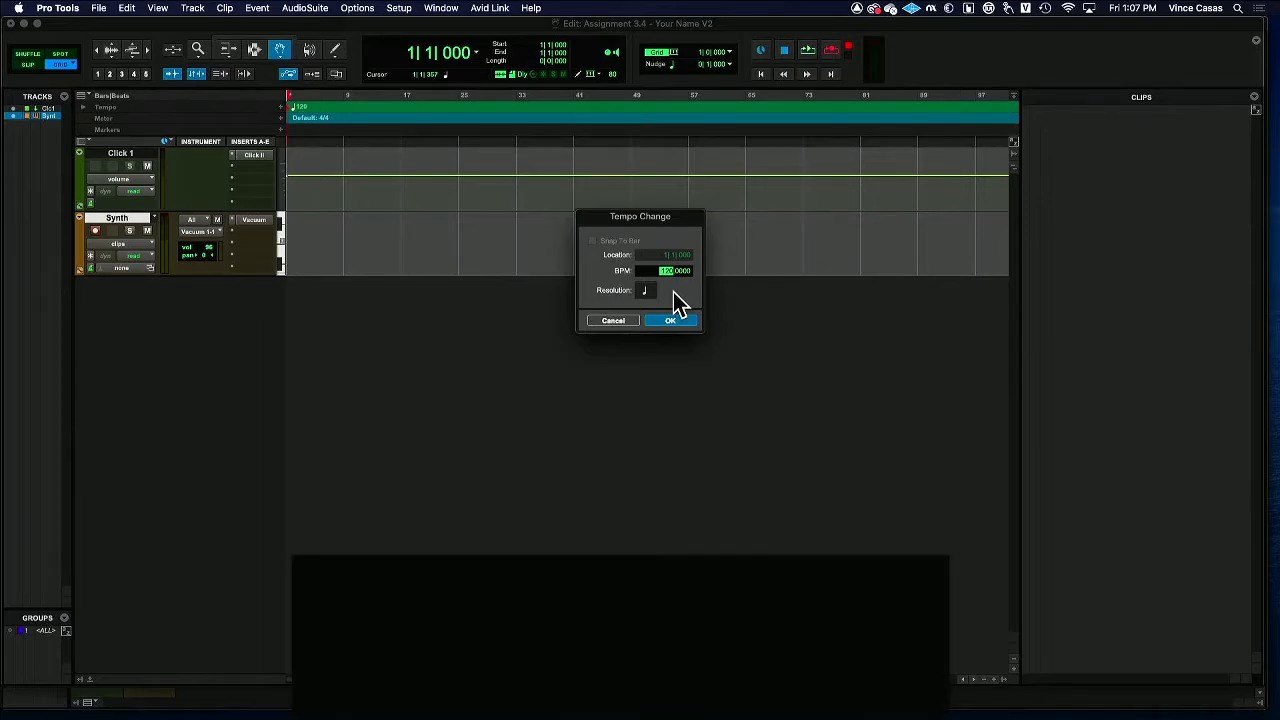
key("t")
key("t")
key("t")
key("t")
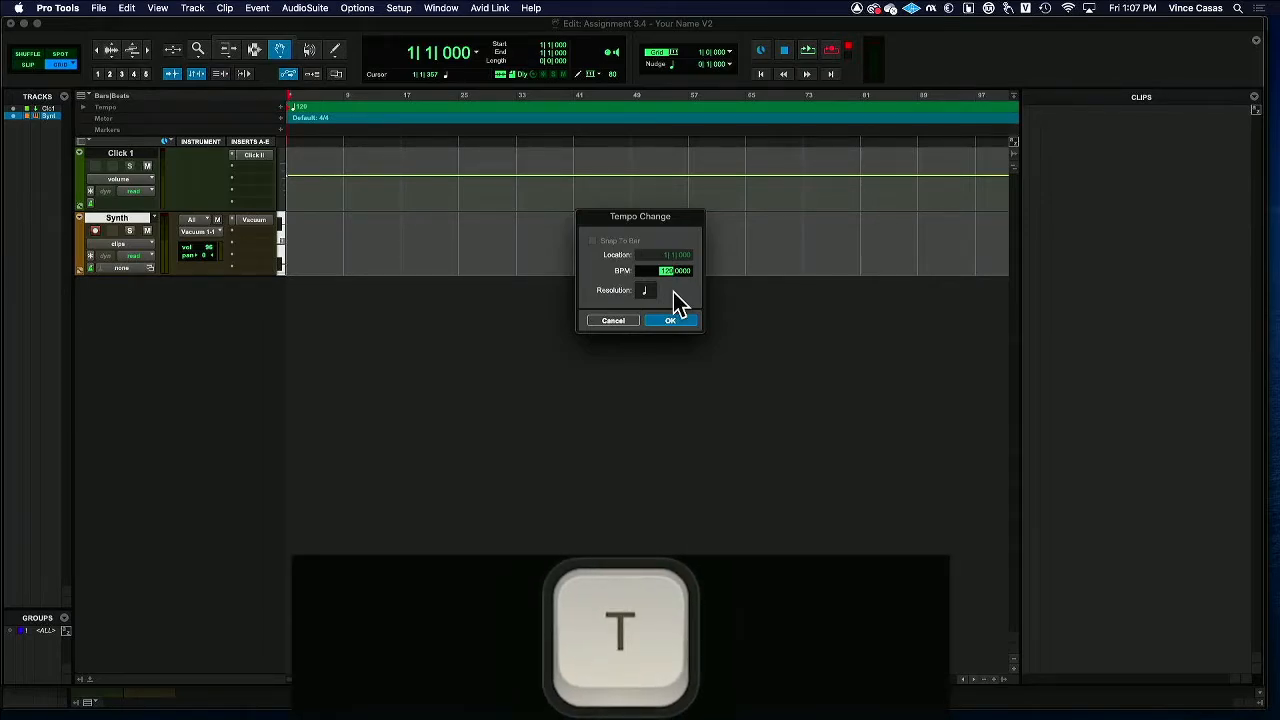
key("t")
key("t")
key("t")
key("t")
key("t")
key("t")
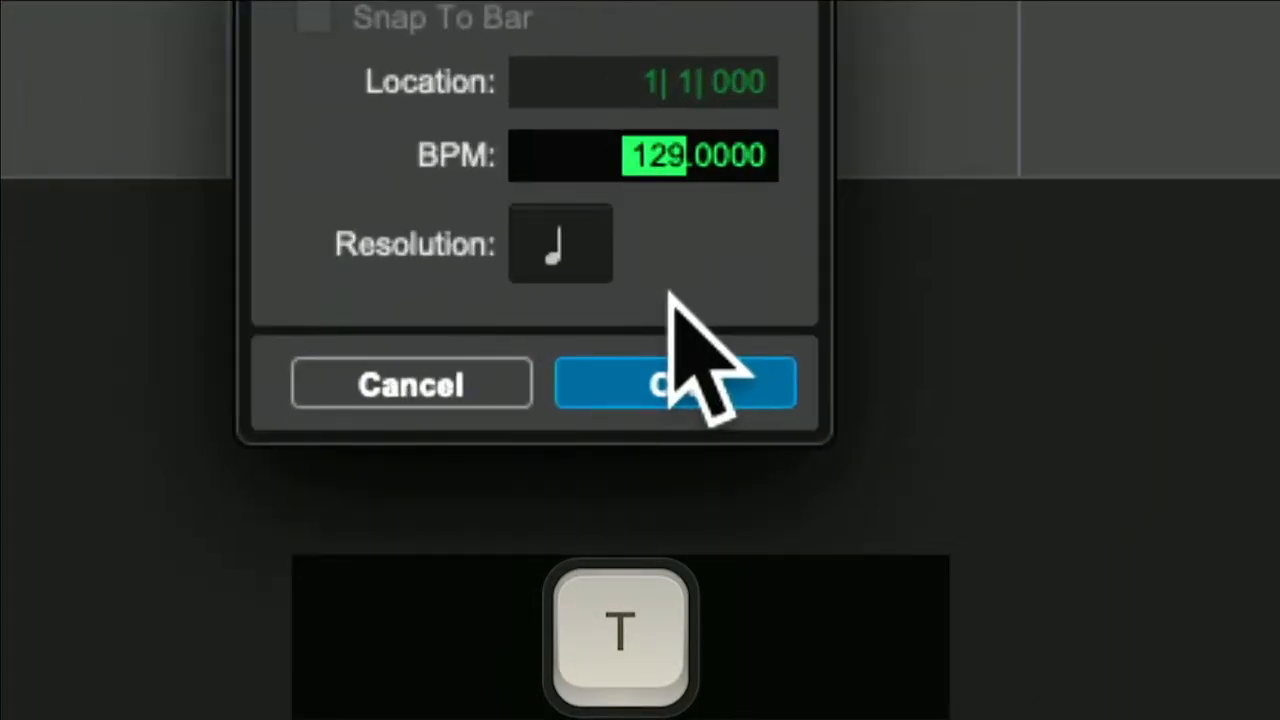
key("t")
key("t")
key("t")
key("t")
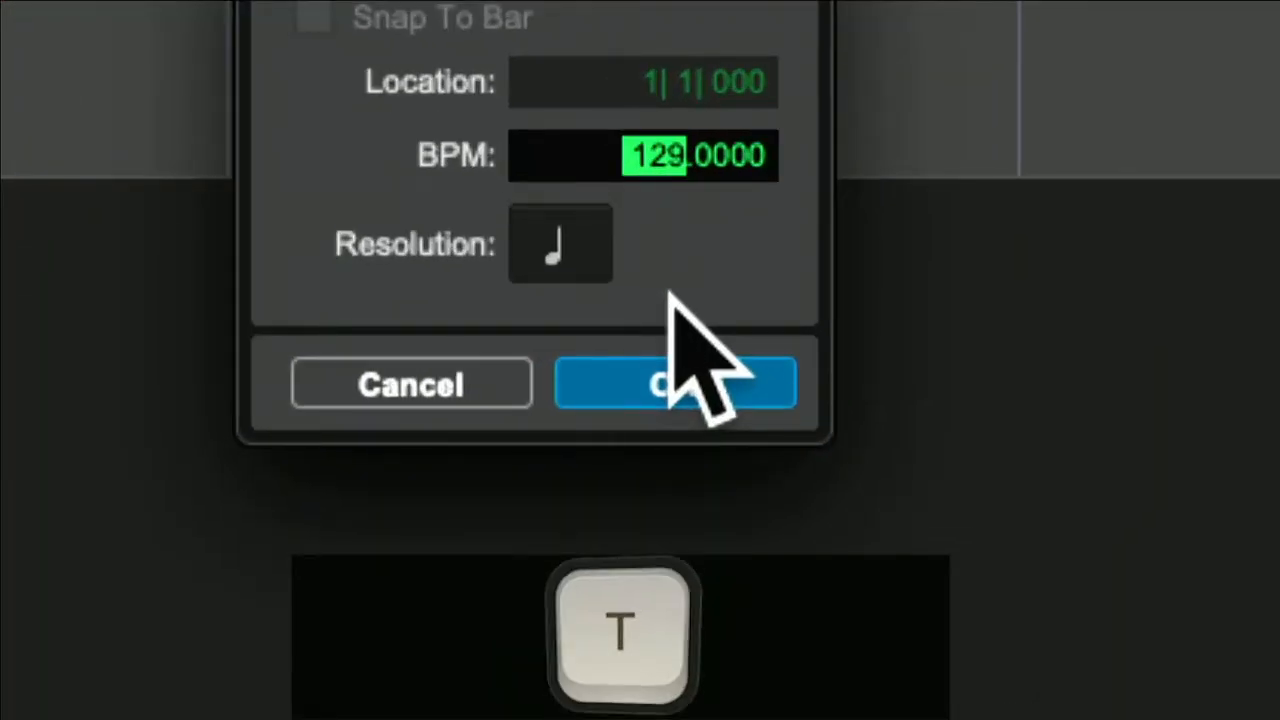
key("t")
key("t")
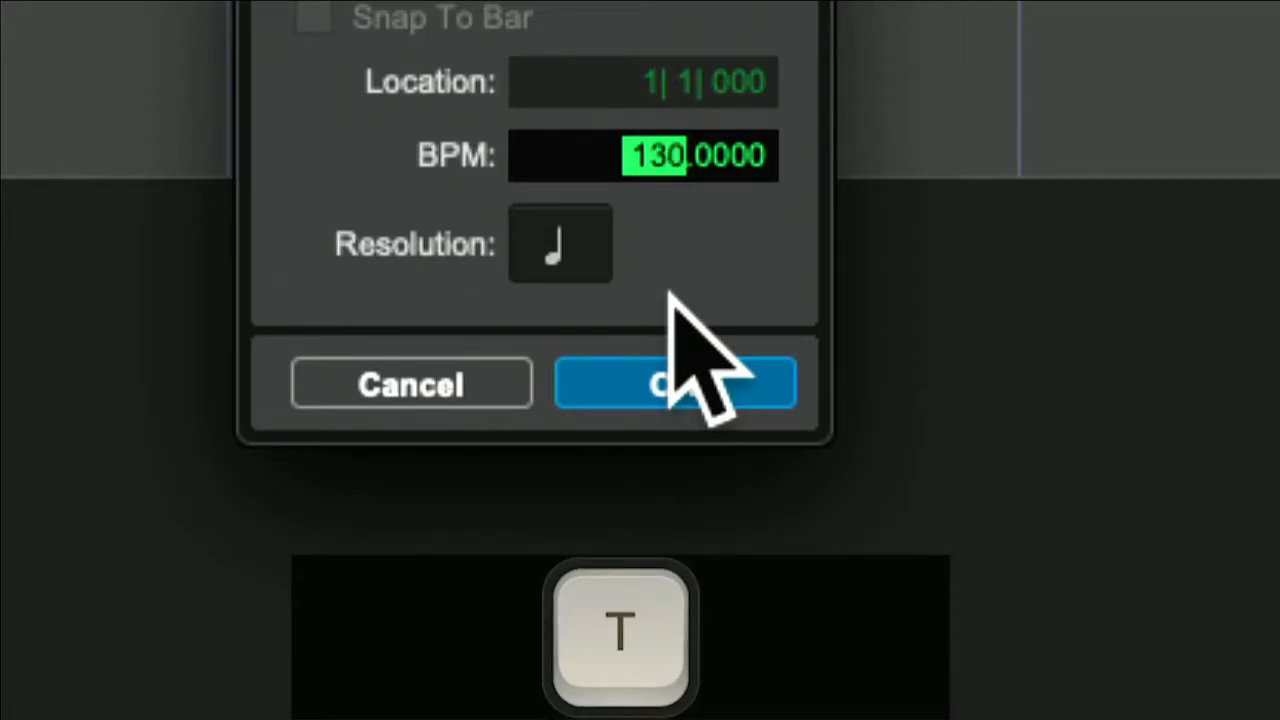
key("Return")
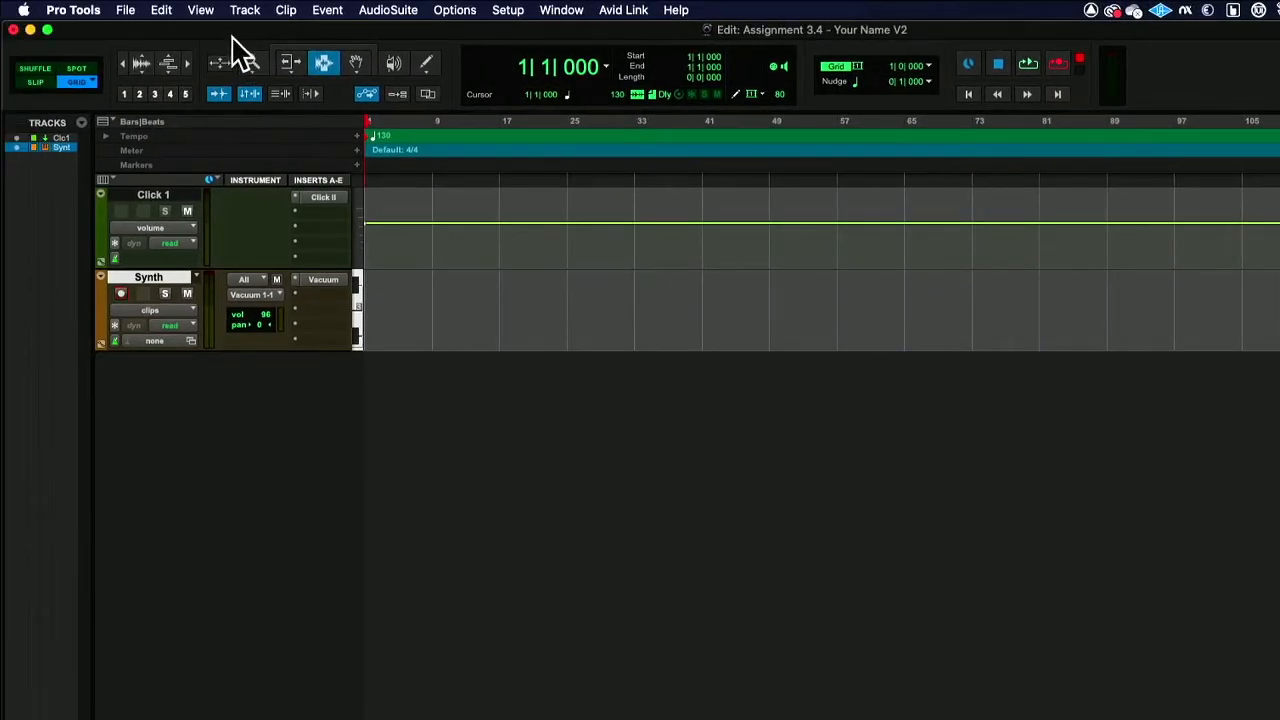
Check the record and playback options, and show the Transport window, placing it just below the Synth track.
left_click(458, 9)
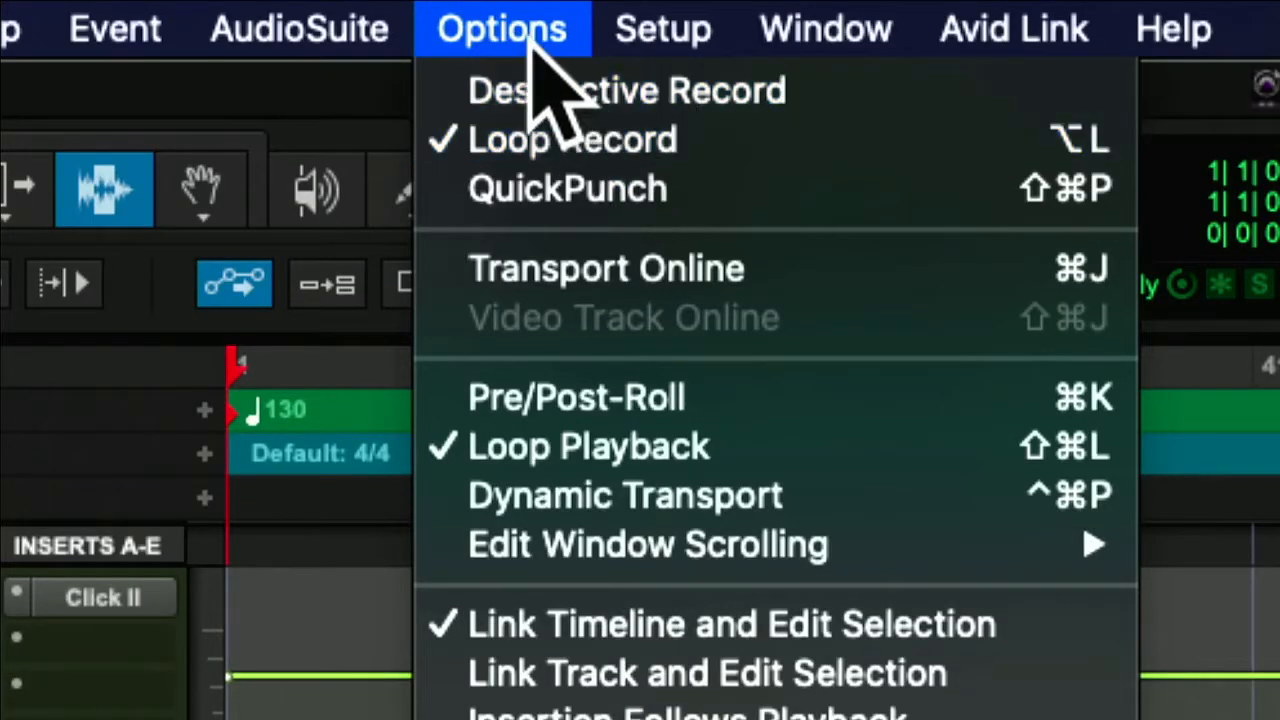
left_click(505, 24)
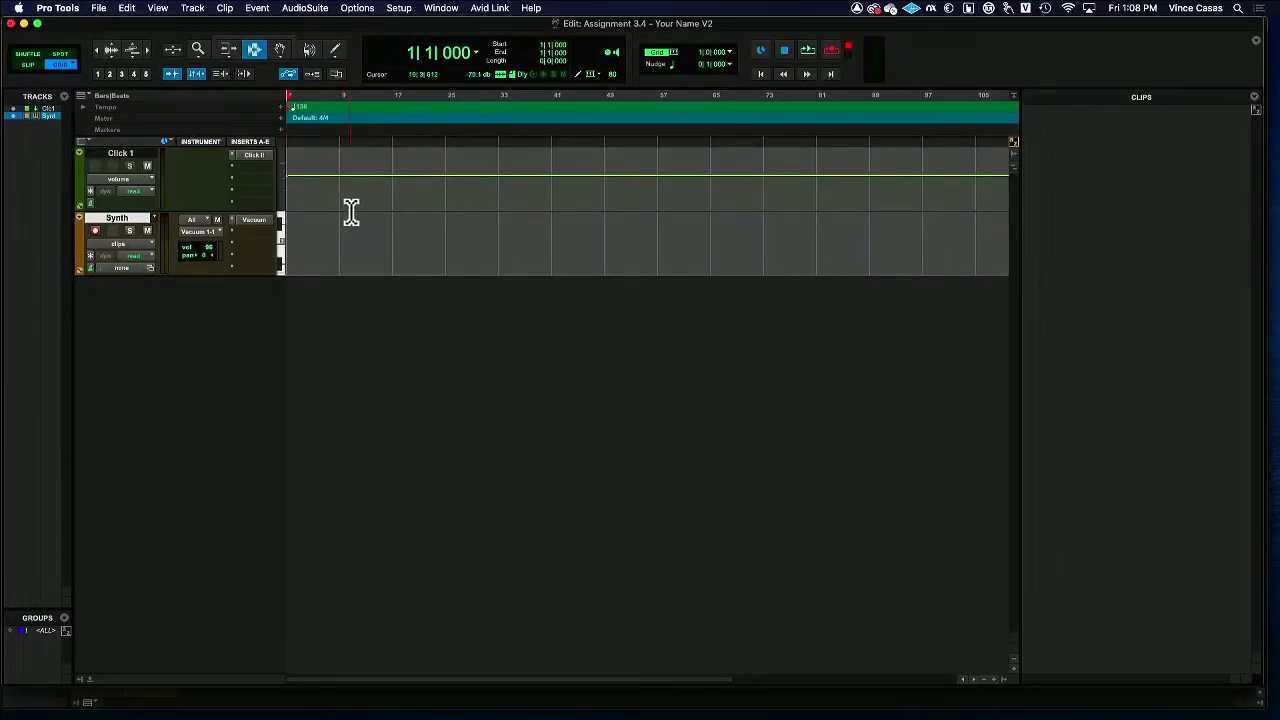
left_click(442, 9)
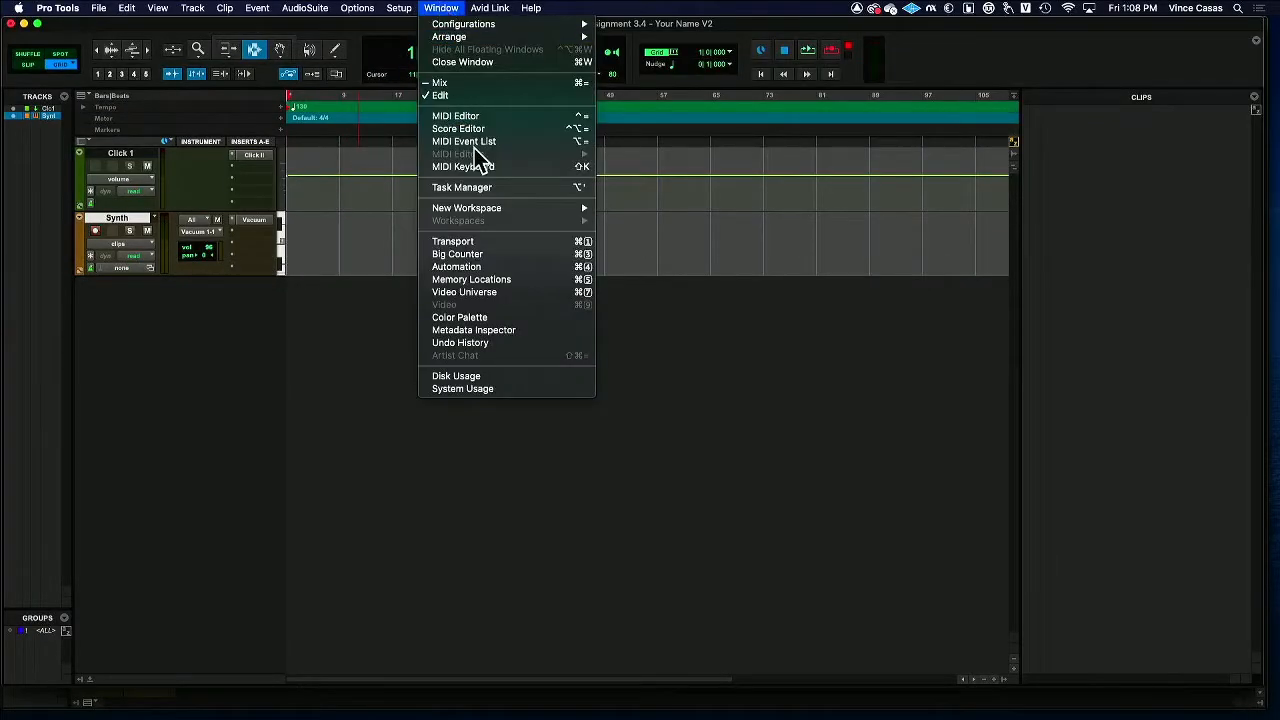
left_click(516, 243)
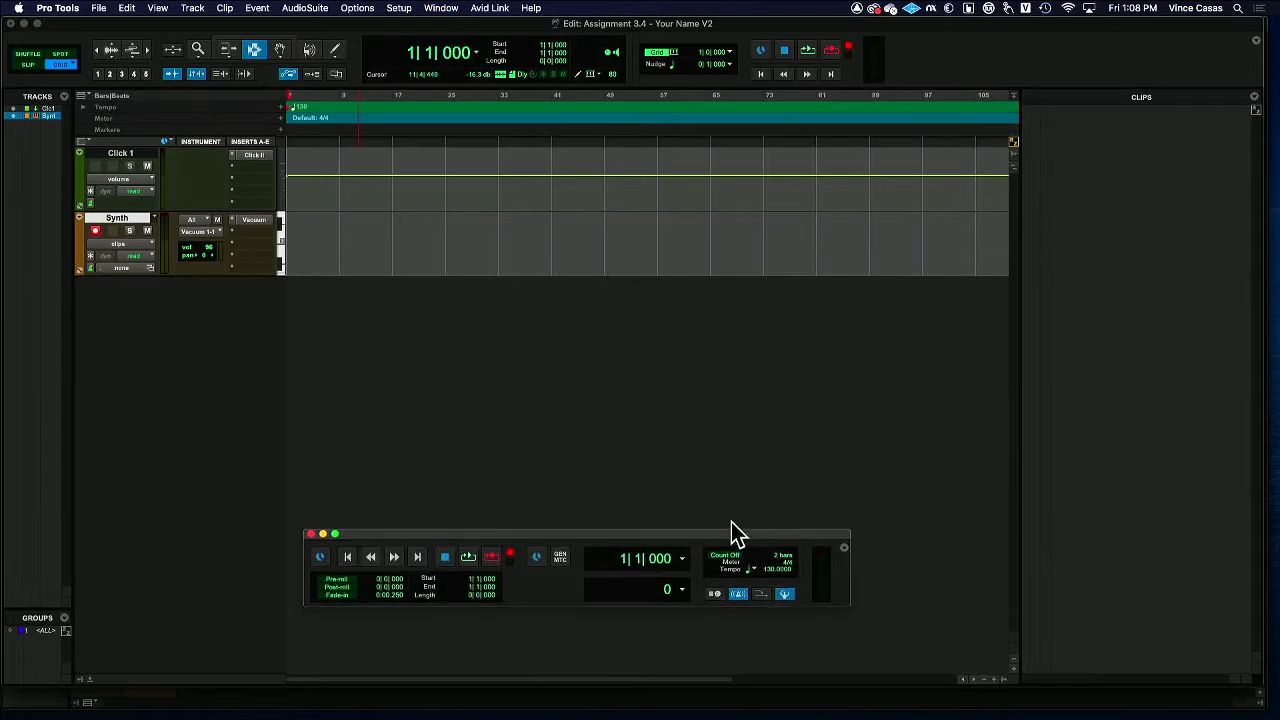
left_click_drag(735, 534, 697, 286)
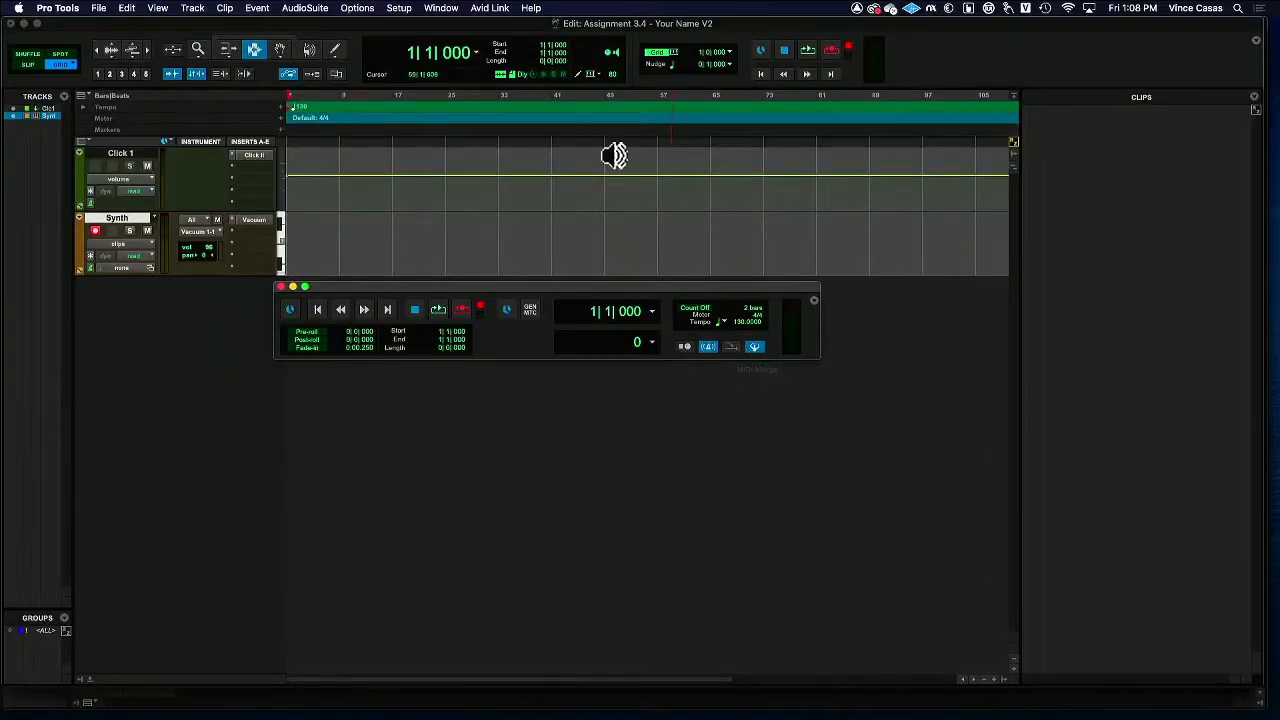
Enable QuickPunch recording and MIDI Merge, keeping Wait for Note off and the 2-bar Count Off on.
left_click(357, 8)
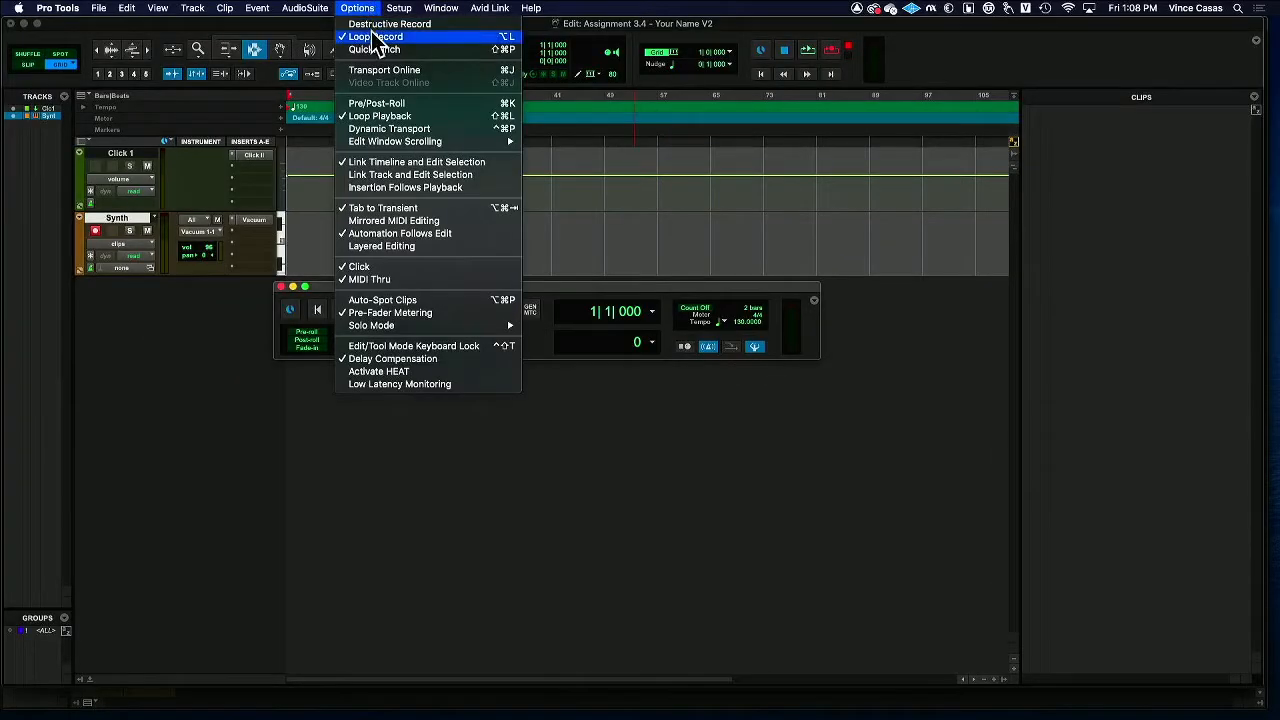
left_click(375, 49)
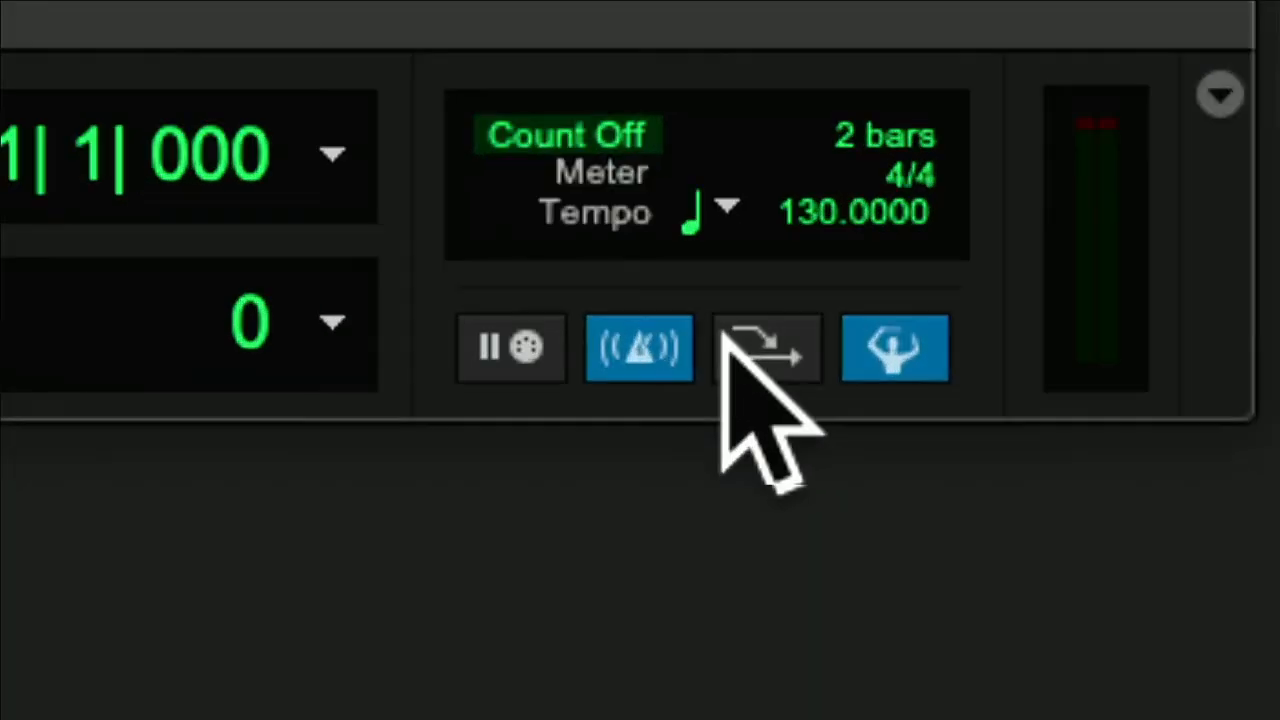
left_click(734, 348)
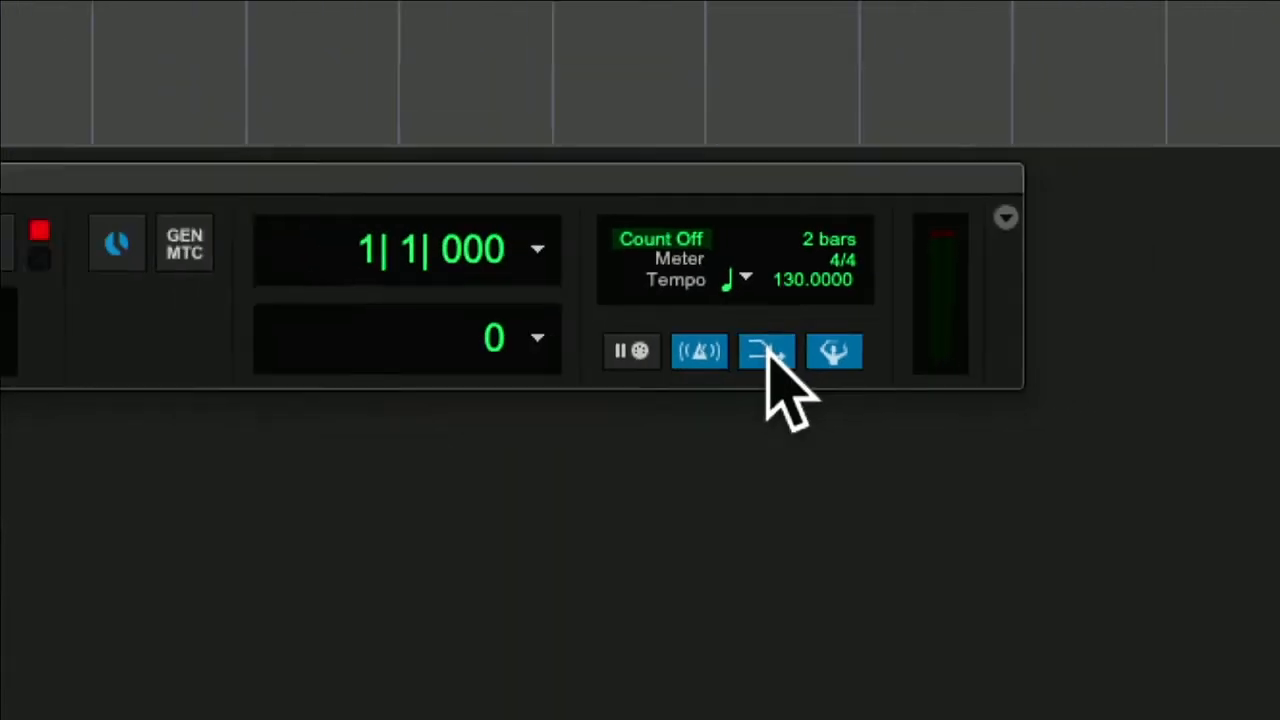
left_click(650, 352)
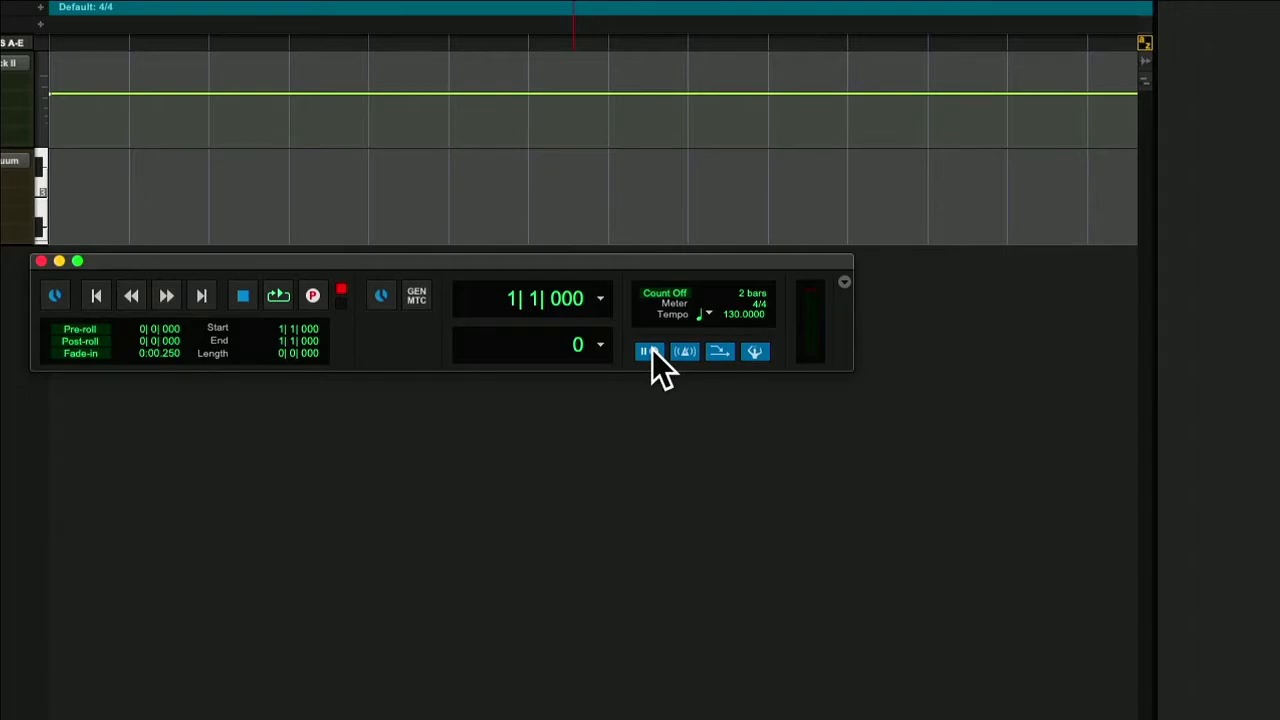
left_click(675, 293)
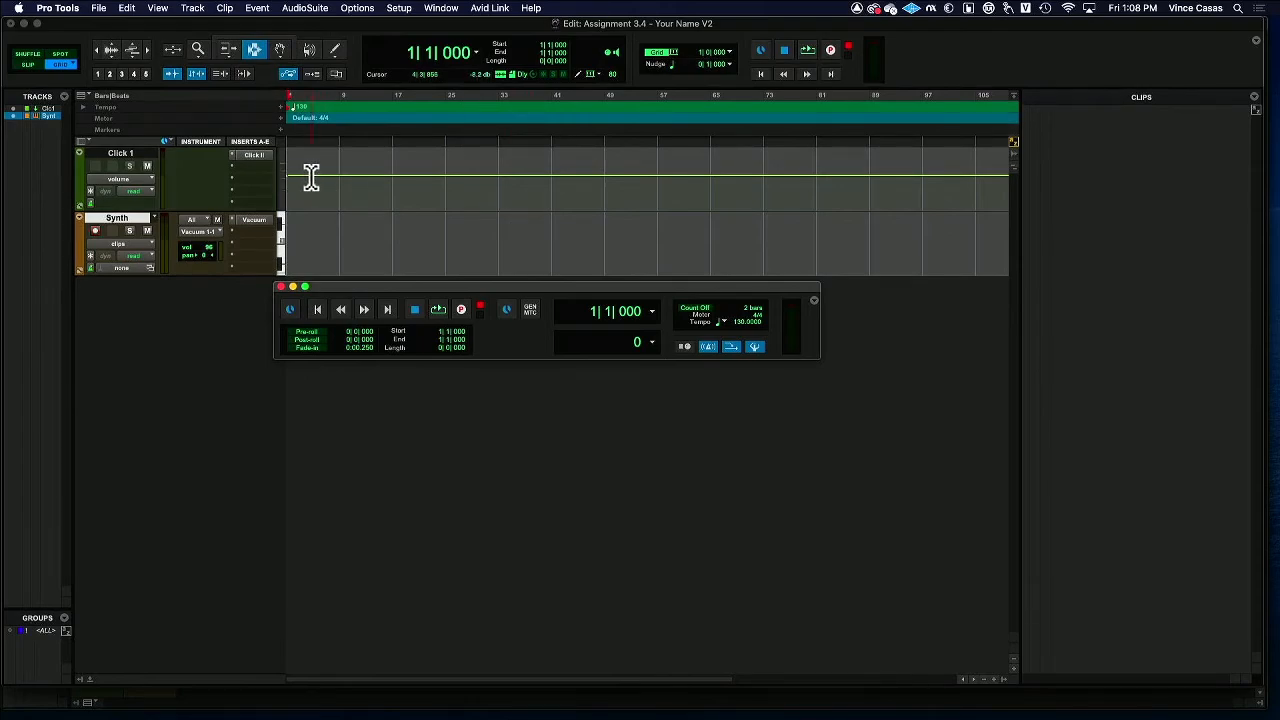
Return the playback cursor to the start of the session, record a MIDI performance on the Synth track, and stop the transport.
left_click(344, 245)
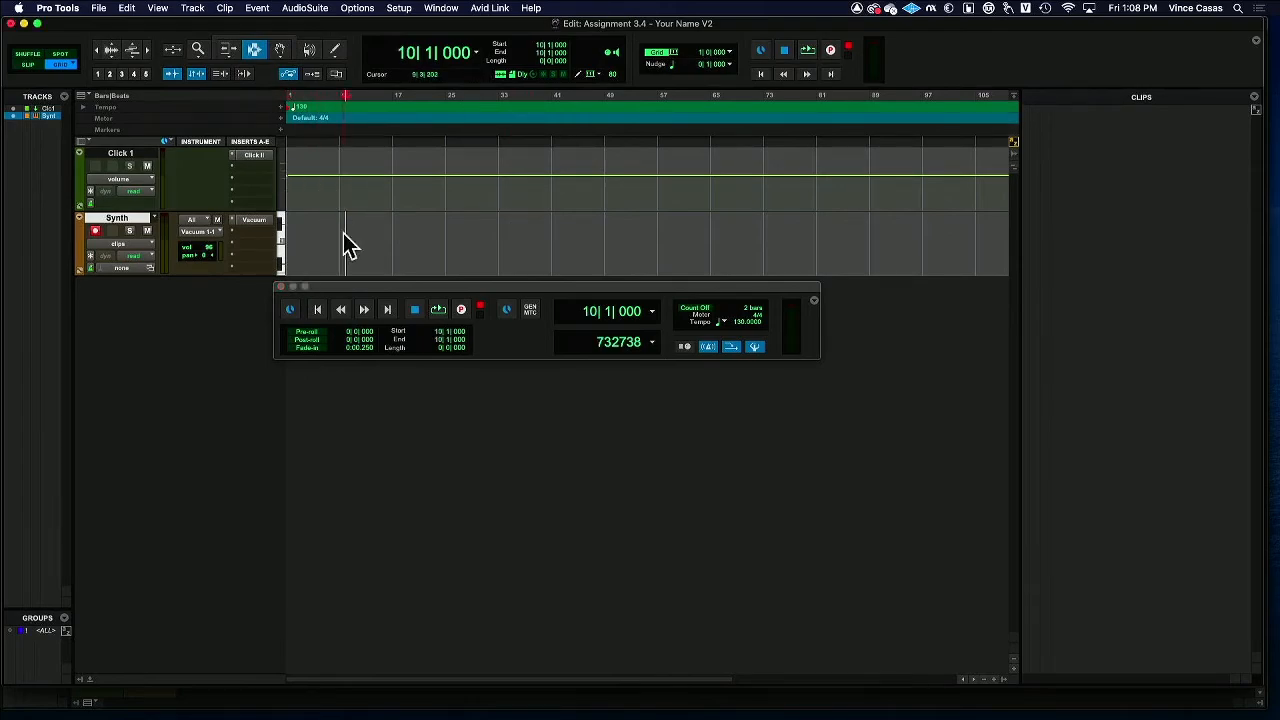
key("Return")
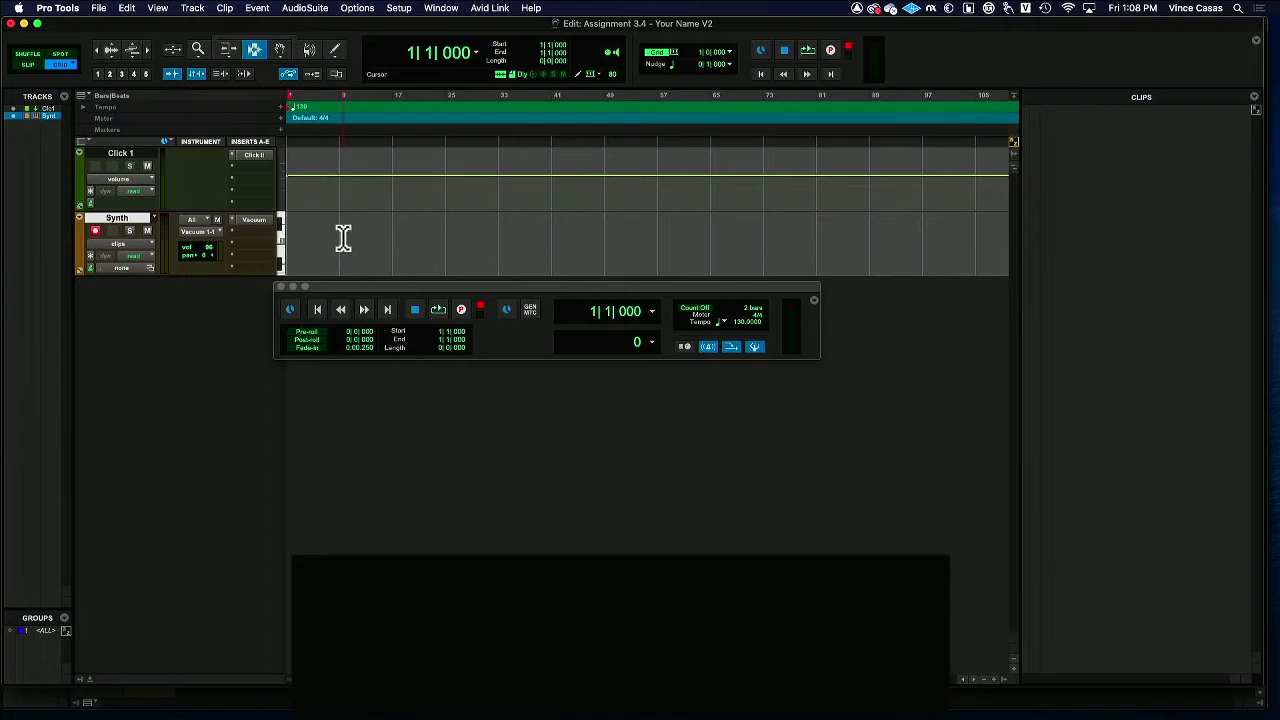
key("super+space")
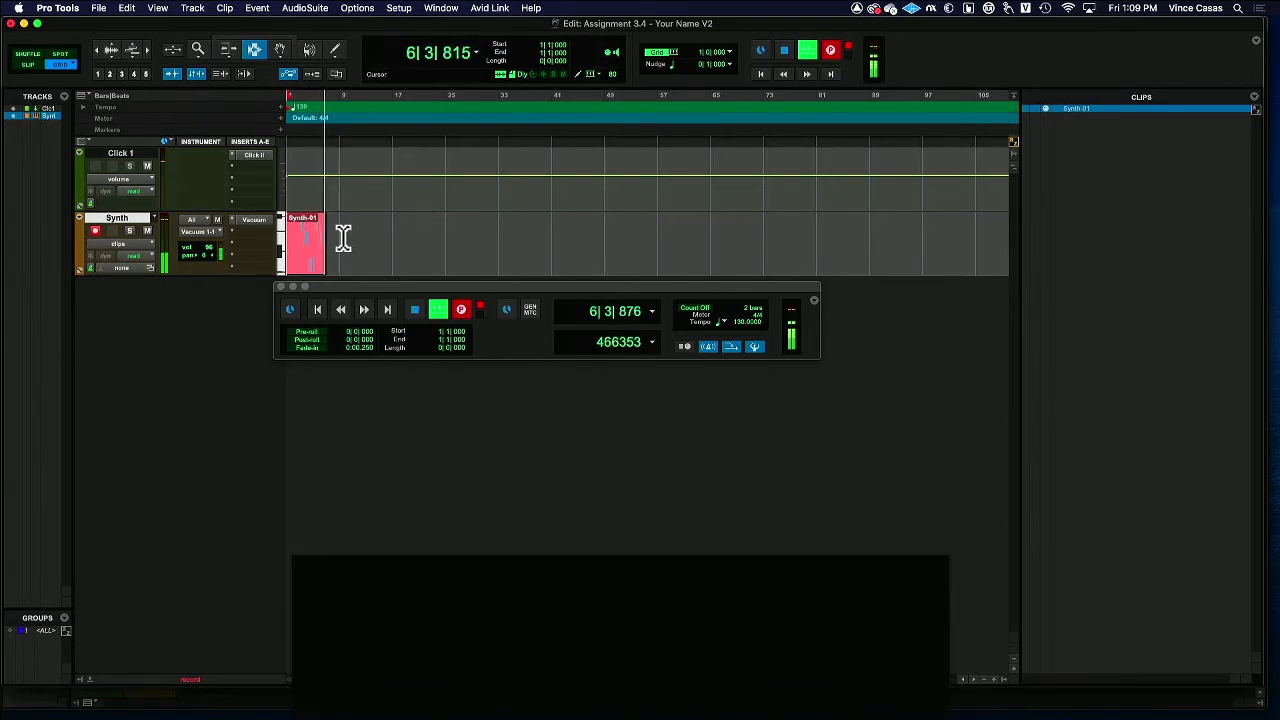
key("space")
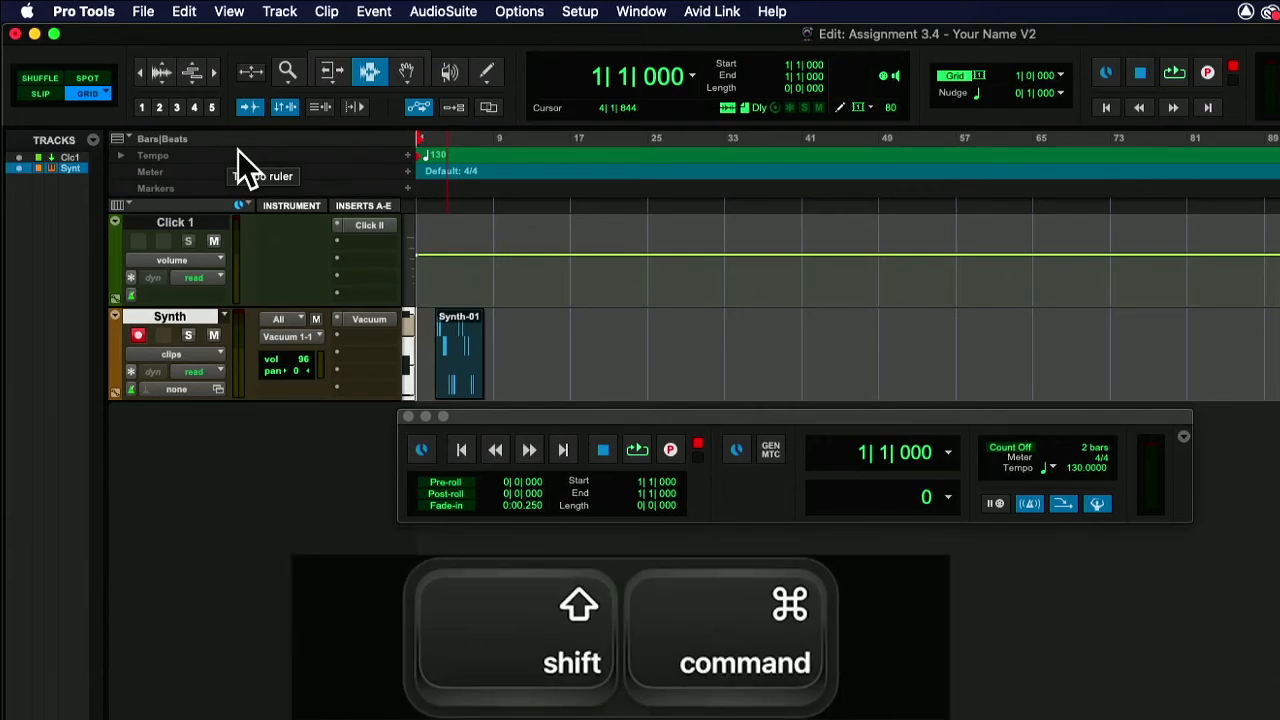
Capture a screenshot of the Edit window area showing the recorded Synth clip.
key("shift+super+4")
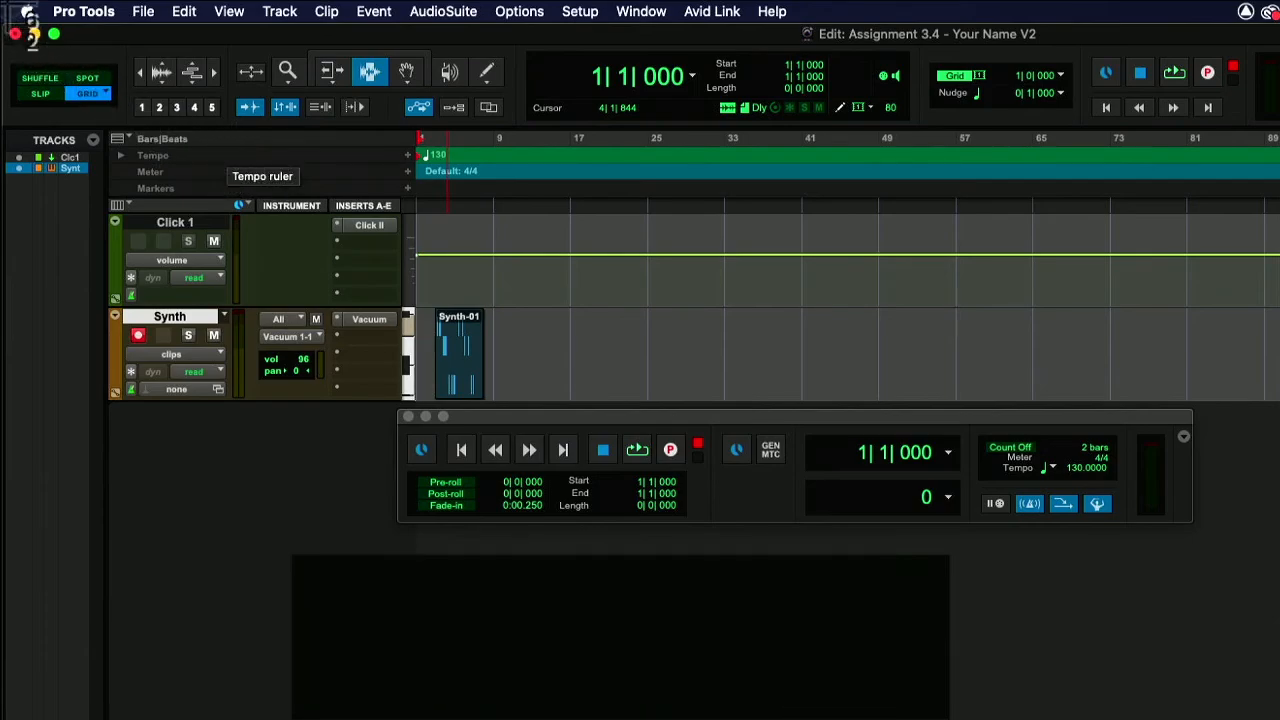
left_click_drag(5, 1, 613, 418)
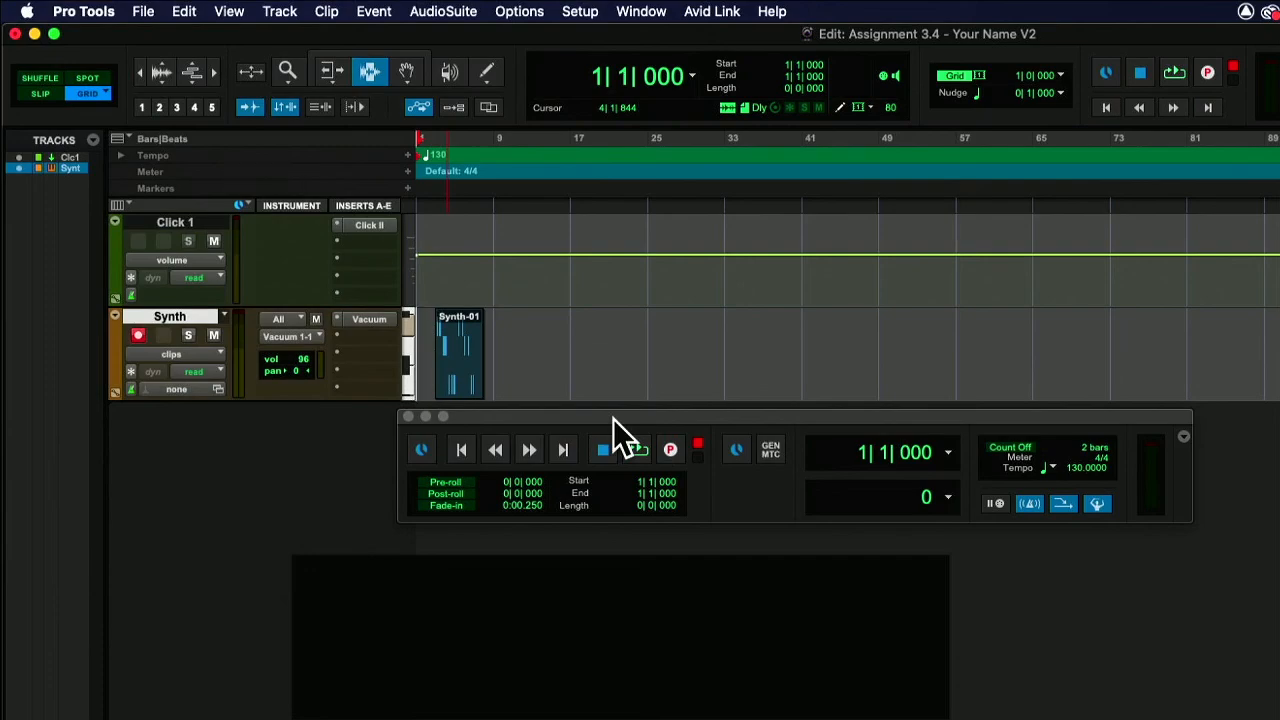